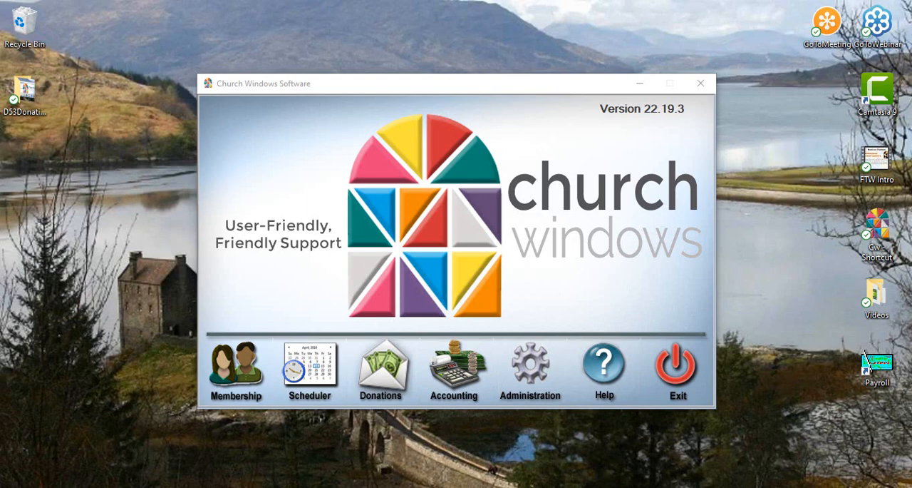
# Step: Open the Pledge/Giving Analysis report in the Donations module
pyautogui.click(389, 377)
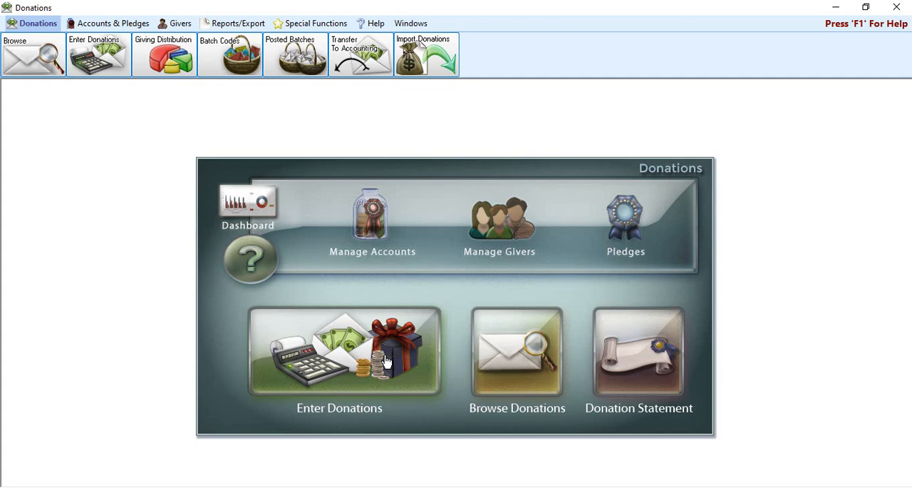
pyautogui.click(238, 25)
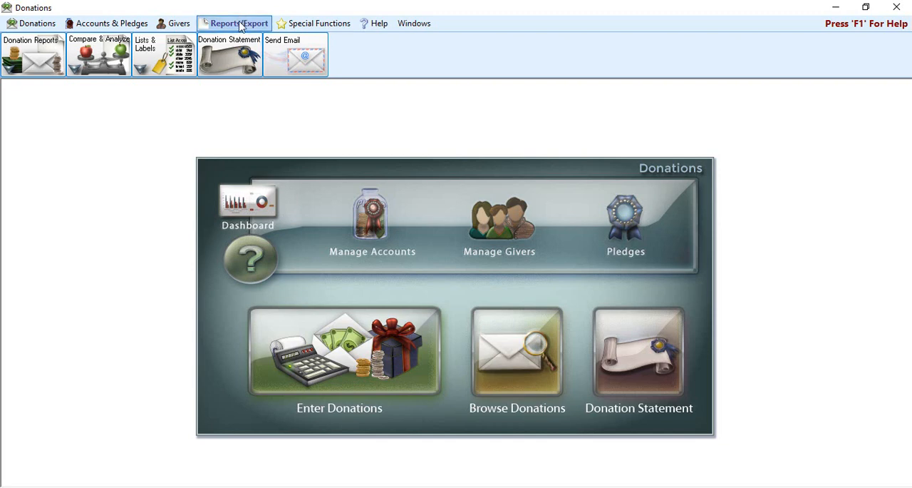
pyautogui.click(106, 55)
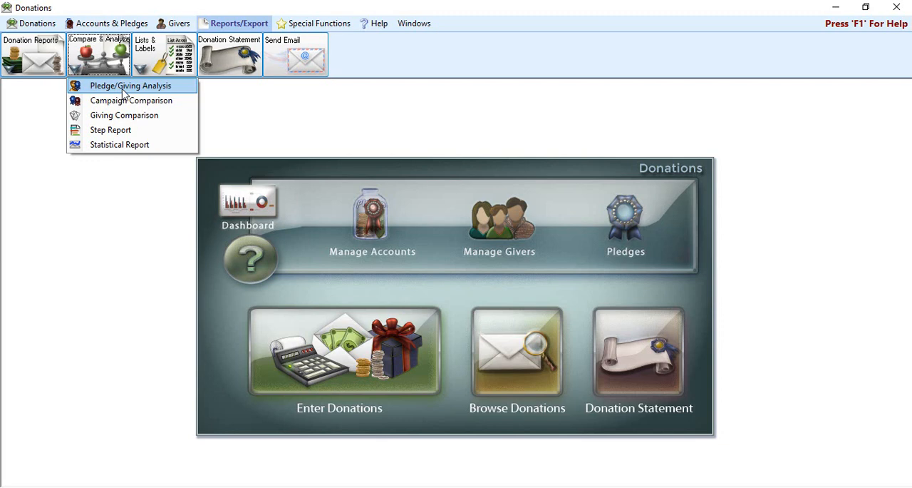
pyautogui.click(124, 90)
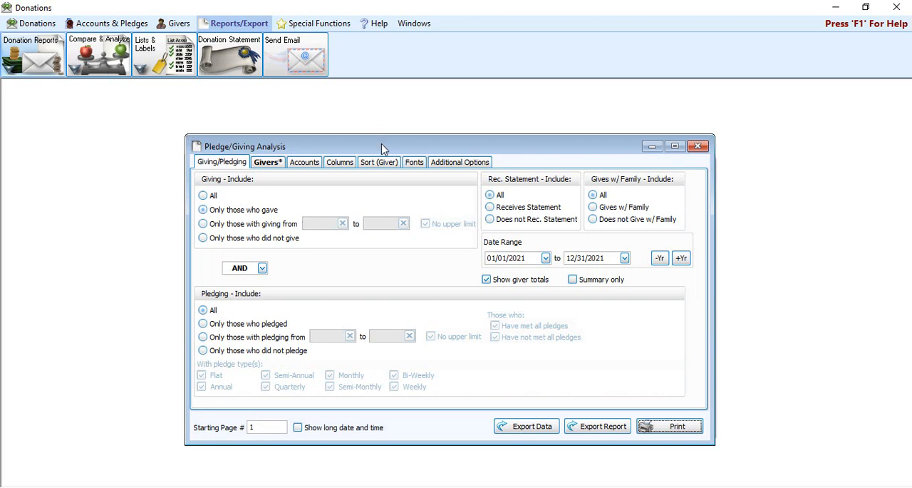
pyautogui.moveTo(385, 147); pyautogui.dragTo(386, 139)
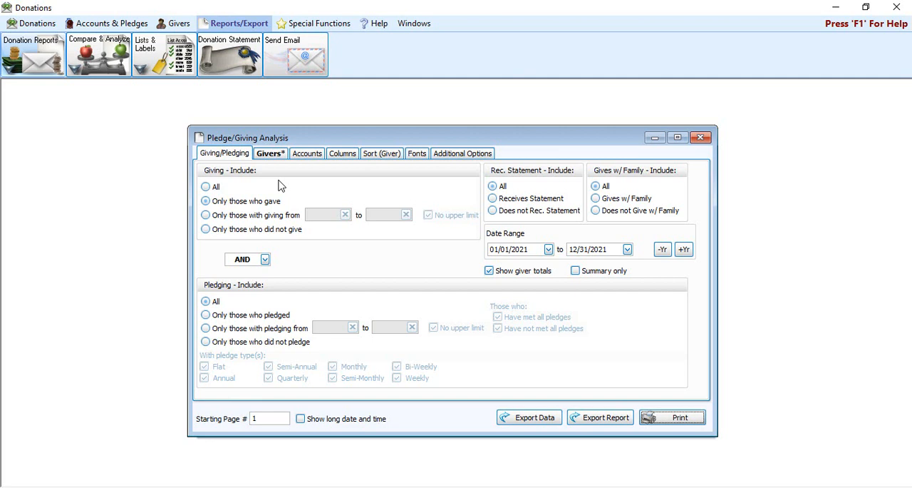
# Step: Remove the upper limit from the giving amount range, and limit giving to only those who did not give
pyautogui.click(207, 215)
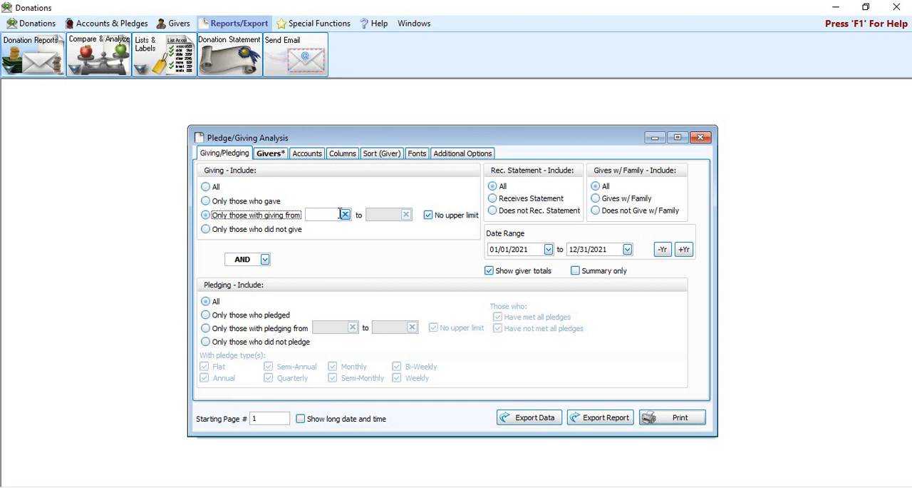
pyautogui.click(429, 216)
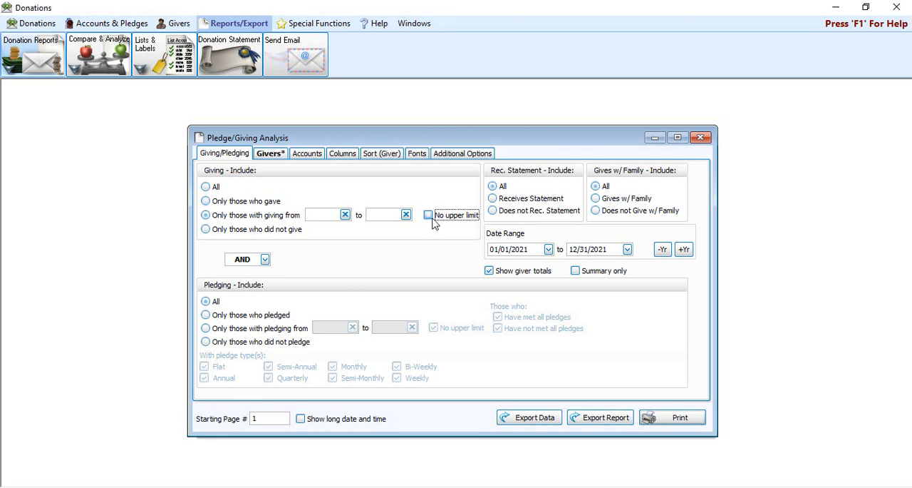
pyautogui.click(276, 231)
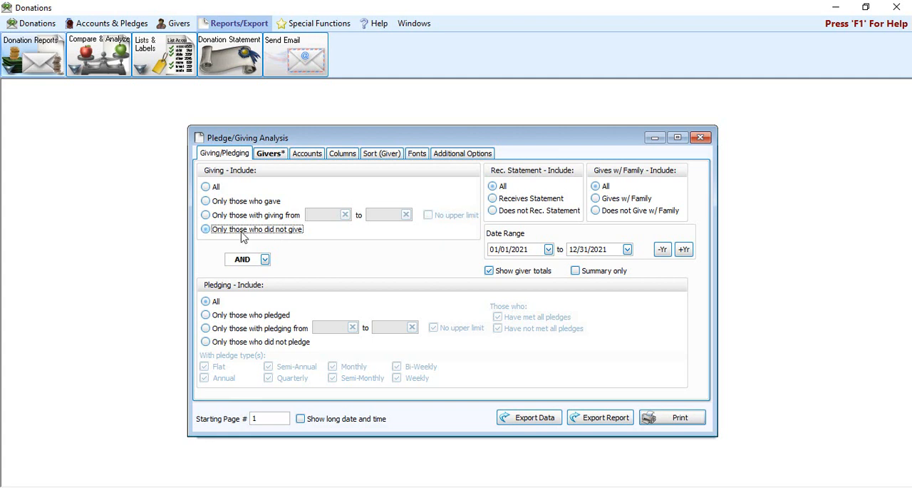
# Step: Try the pledging filters for those who did not pledge and for those with pledging from an amount range
pyautogui.click(237, 317)
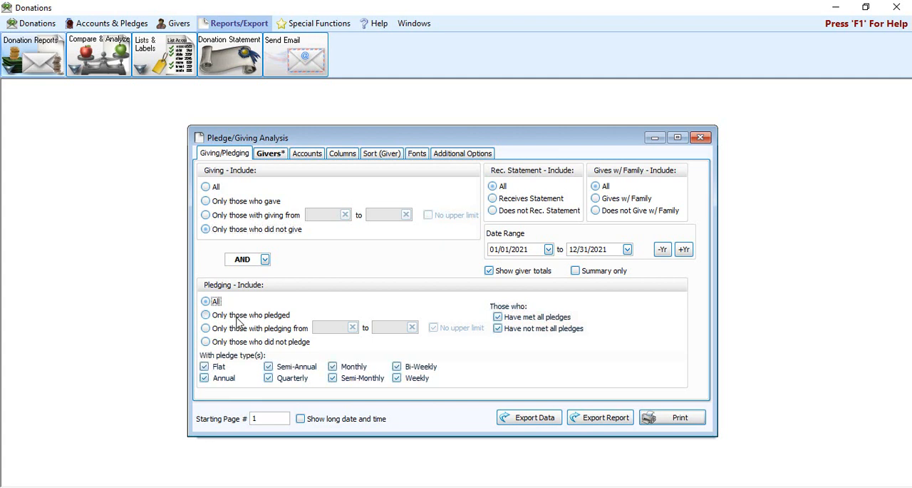
pyautogui.click(253, 328)
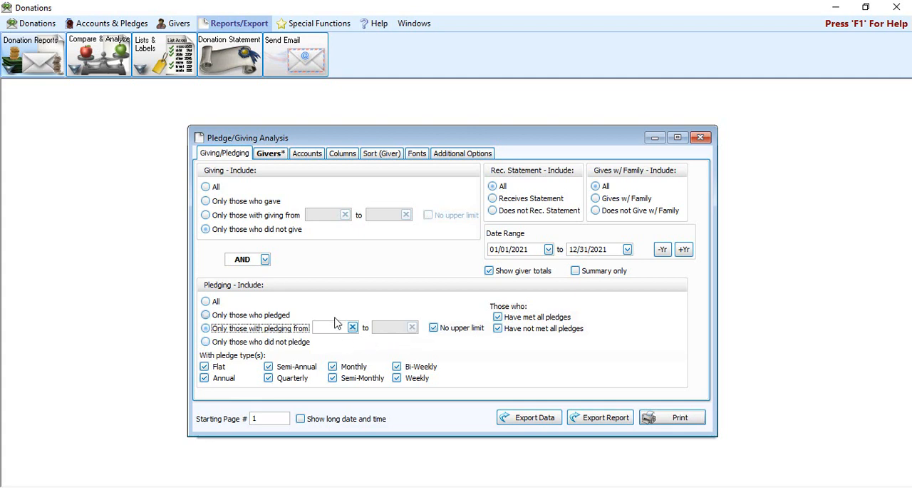
pyautogui.click(270, 343)
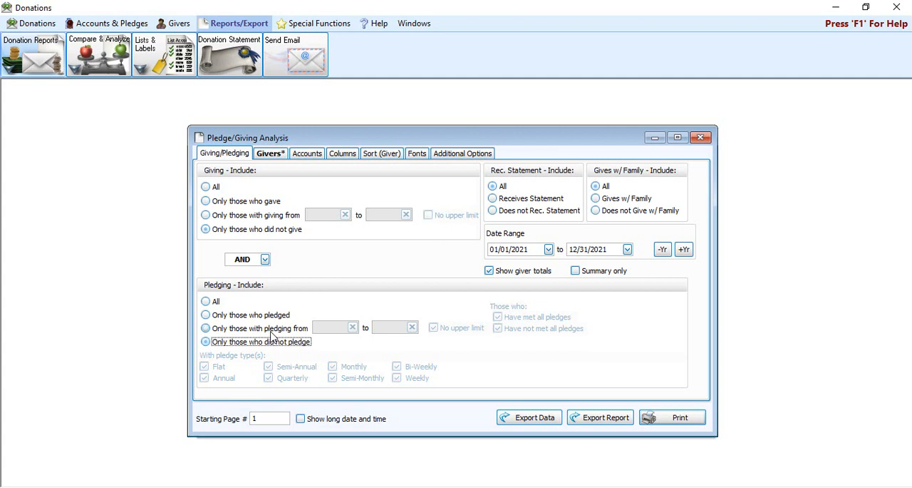
pyautogui.click(271, 330)
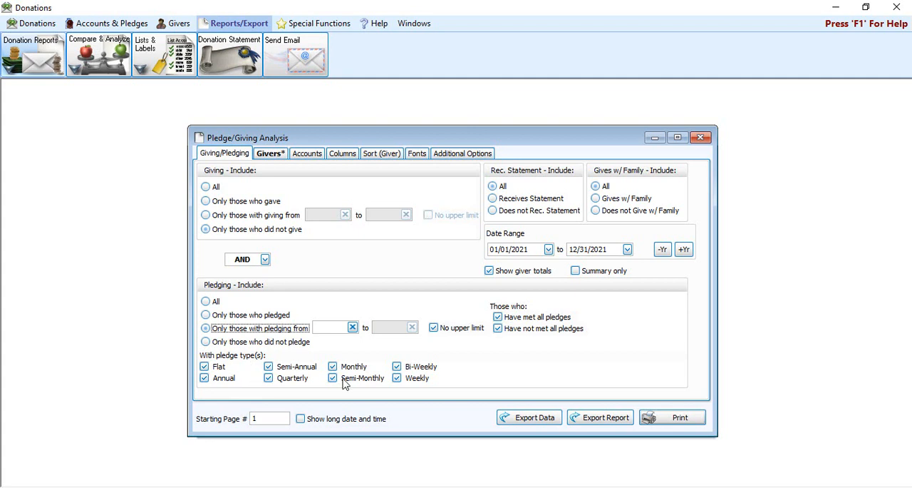
# Step: Exclude the Bi-Weekly, Monthly and Semi-Monthly pledge types, and include all three again
pyautogui.click(396, 366)
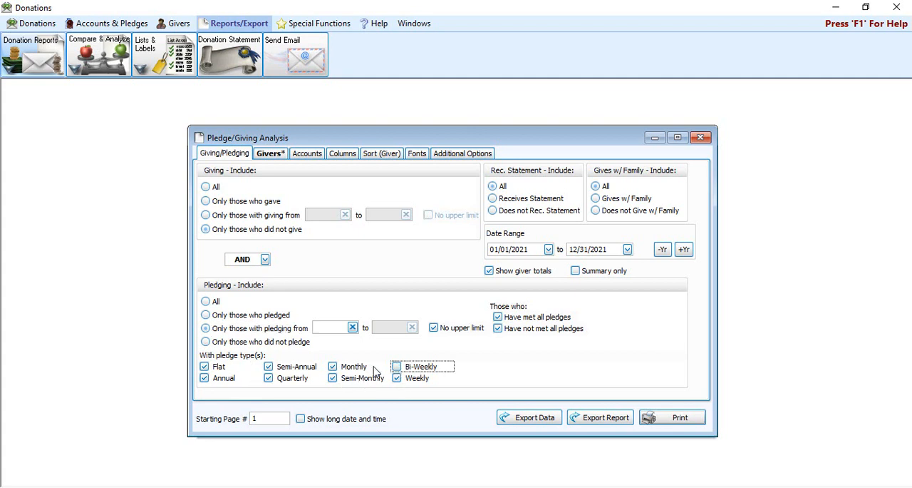
pyautogui.click(333, 367)
pyautogui.click(333, 378)
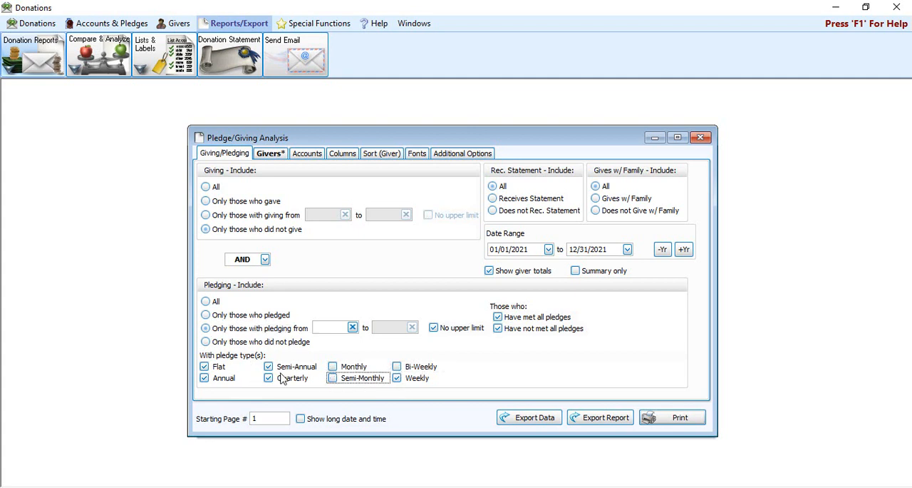
pyautogui.click(353, 367)
pyautogui.click(355, 378)
pyautogui.click(407, 369)
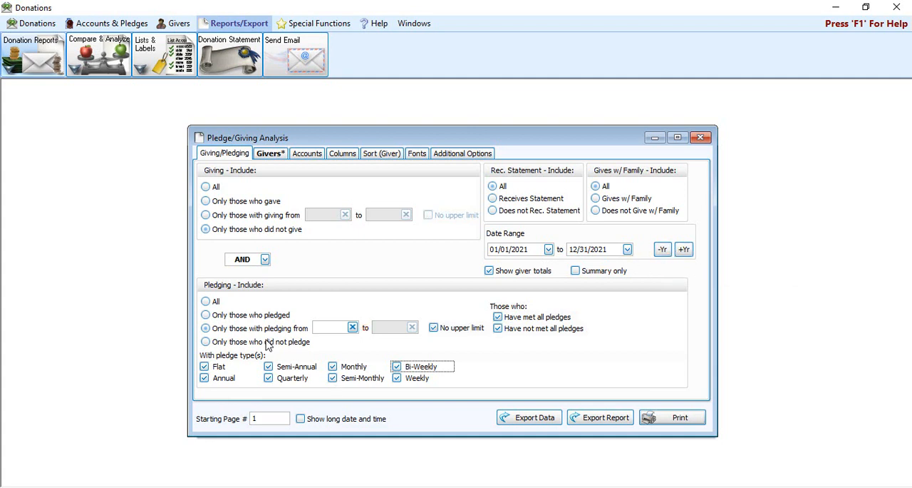
# Step: Preview the analysis for all pledging statuses with the date range 01/01/2021 to 12/31/2021
pyautogui.click(218, 303)
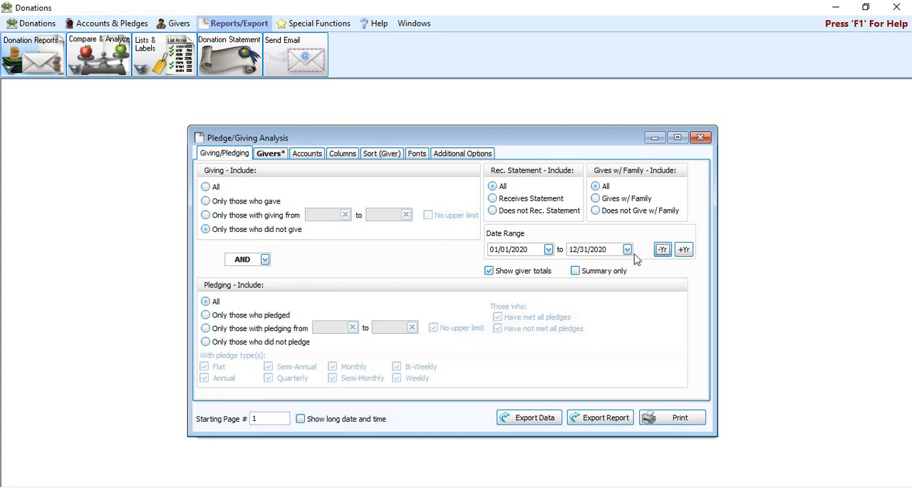
pyautogui.click(684, 250)
pyautogui.click(692, 249)
pyautogui.click(658, 250)
pyautogui.click(660, 420)
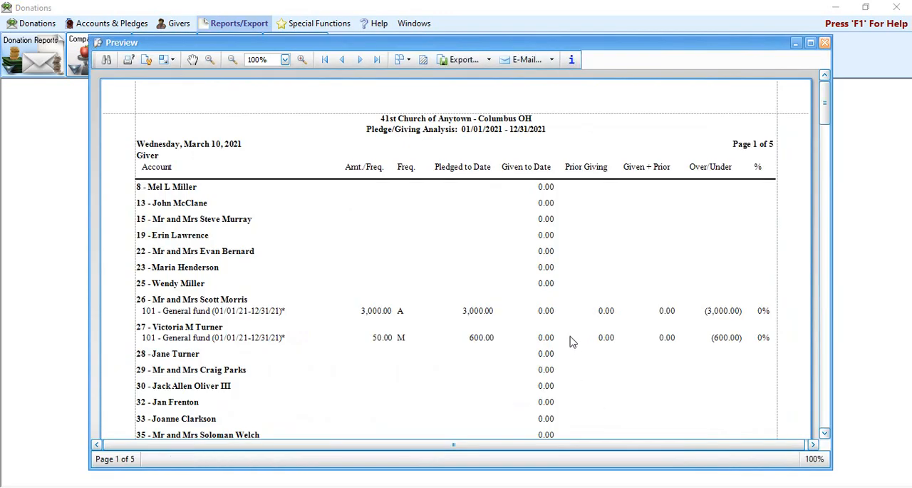
pyautogui.click(825, 42)
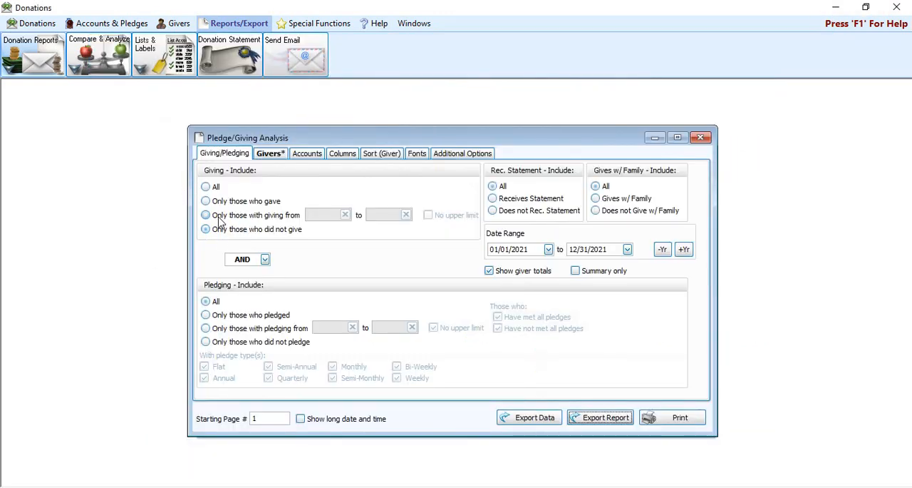
# Step: Limit giving to only those who gave and preview the report
pyautogui.click(212, 188)
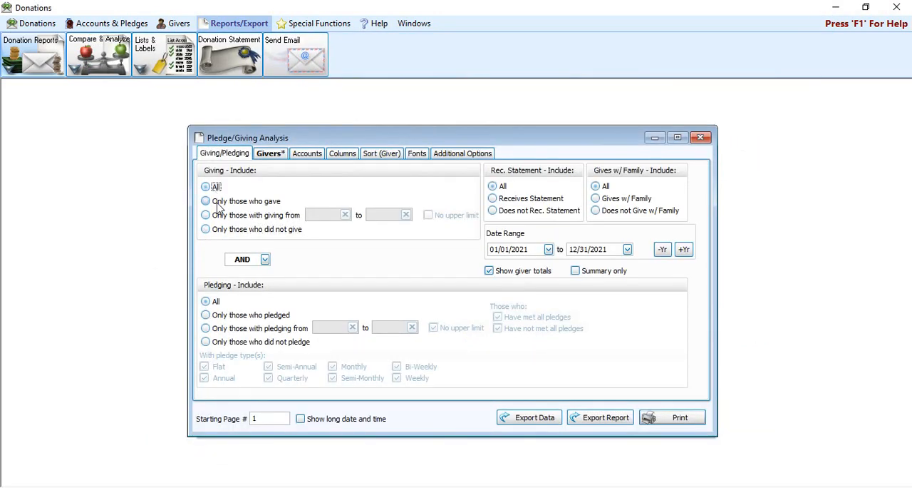
pyautogui.click(217, 202)
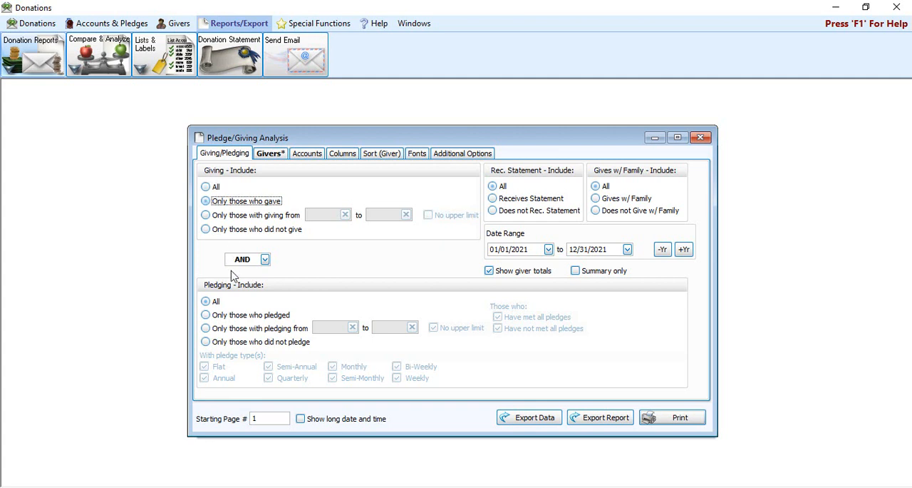
pyautogui.click(681, 421)
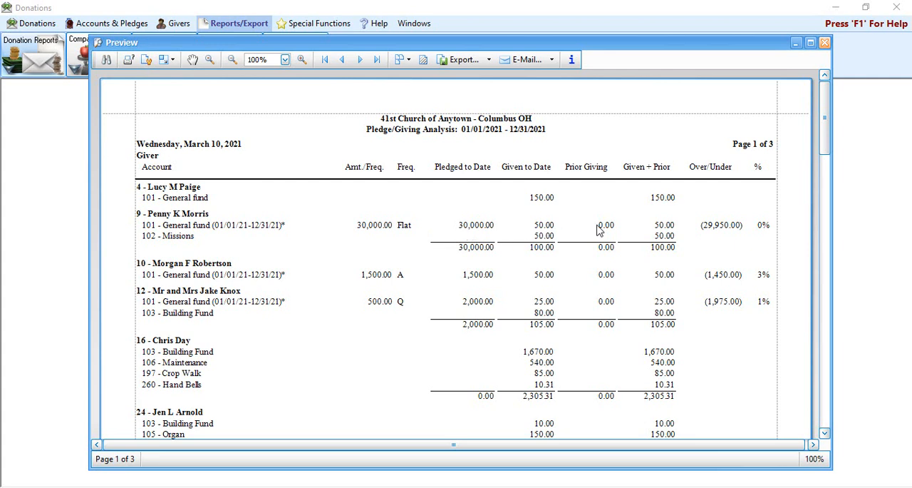
# Step: Examine each giver's pledged, given, prior giving, over/under and percentage figures in the preview, and close it
pyautogui.scroll(-7, 598, 230)
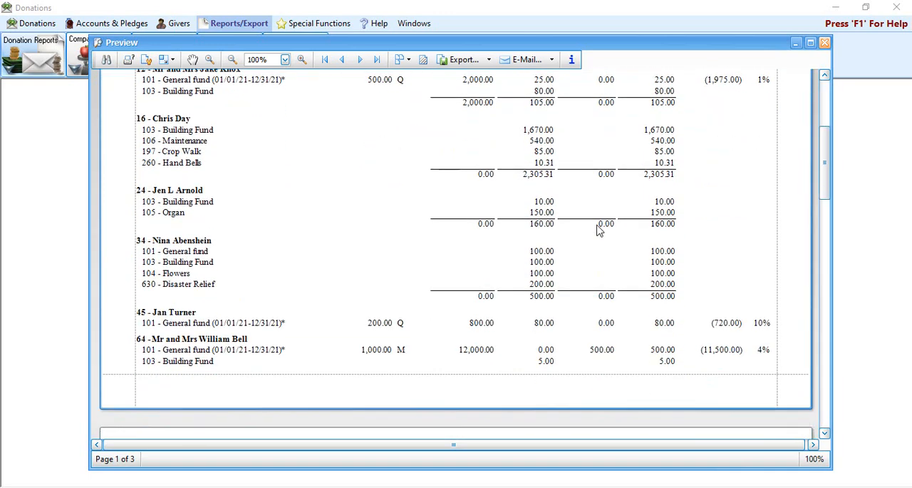
pyautogui.scroll(-1, 599, 230)
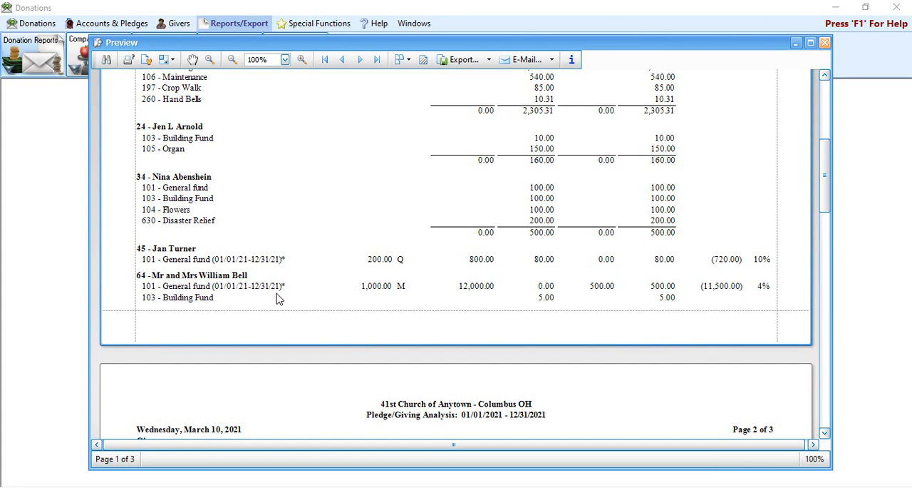
pyautogui.scroll(5, 666, 299)
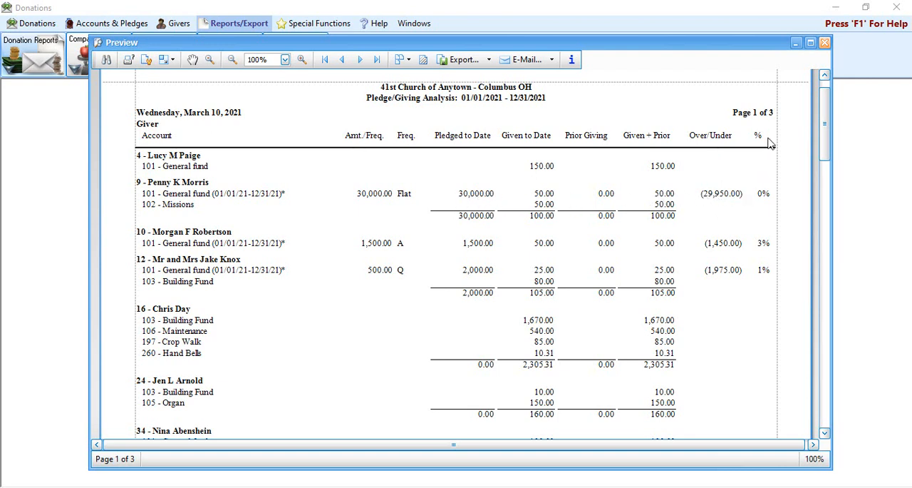
pyautogui.scroll(-3, 764, 208)
pyautogui.scroll(-9, 764, 208)
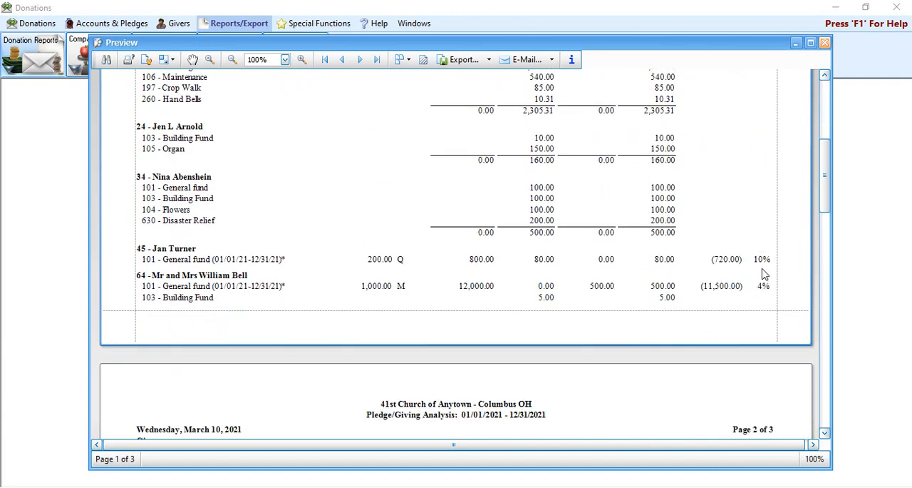
pyautogui.scroll(8, 764, 274)
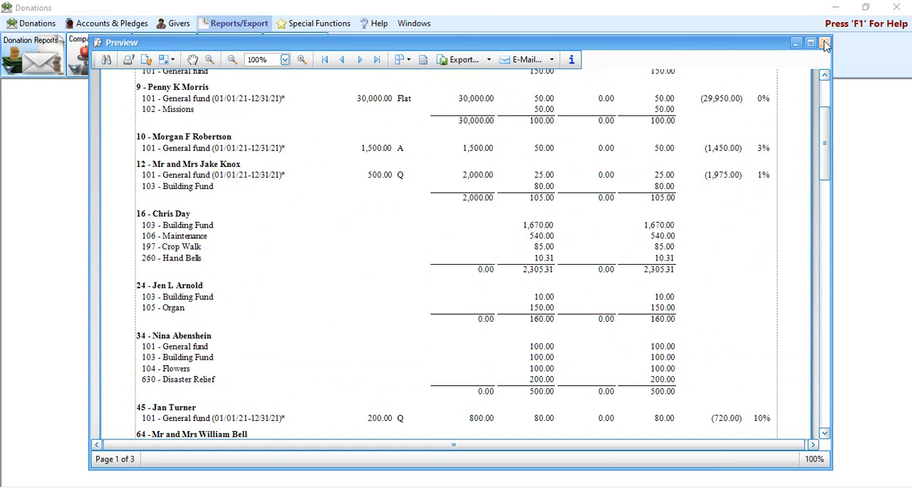
pyautogui.click(825, 42)
# Step: Compare the visible Account and Giver columns with the available Account ID, Account Name, Giver # and Giver Name columns
pyautogui.click(352, 158)
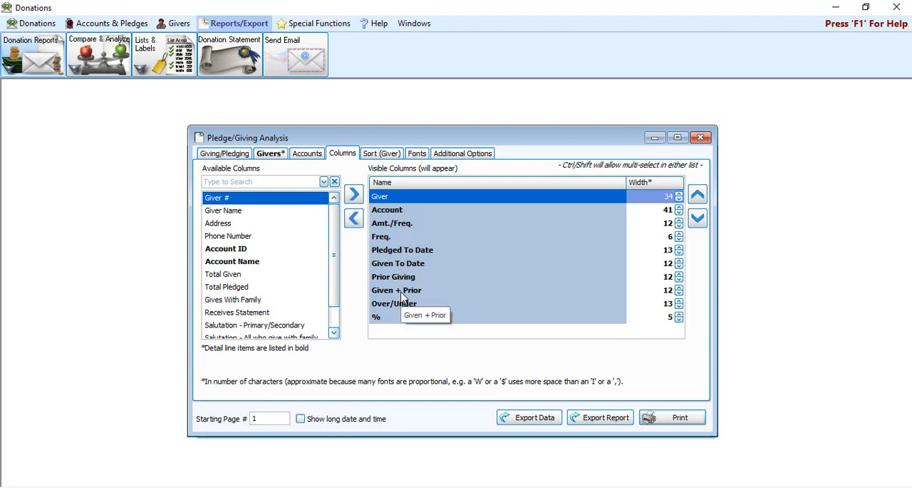
pyautogui.click(401, 212)
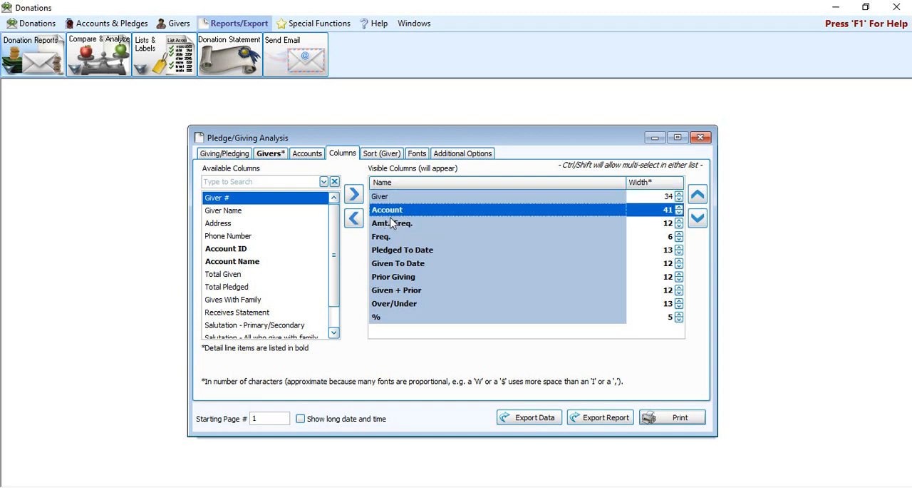
pyautogui.click(269, 251)
pyautogui.click(271, 265)
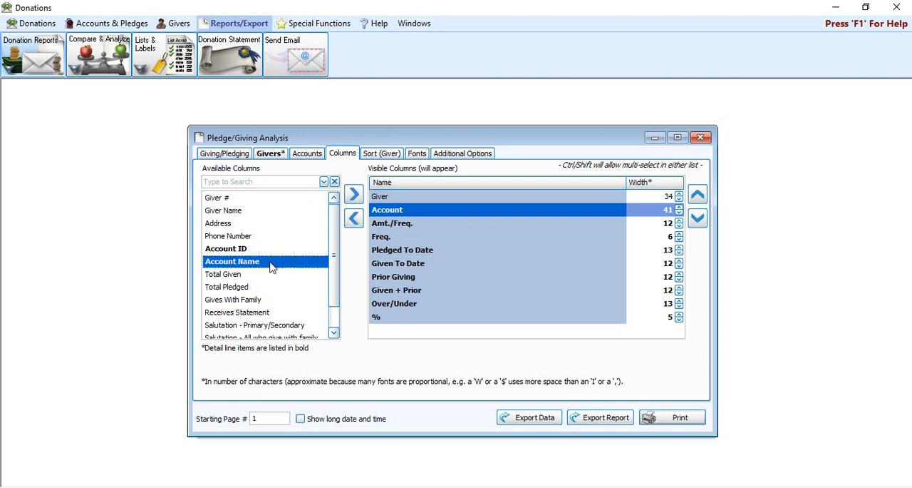
pyautogui.click(430, 213)
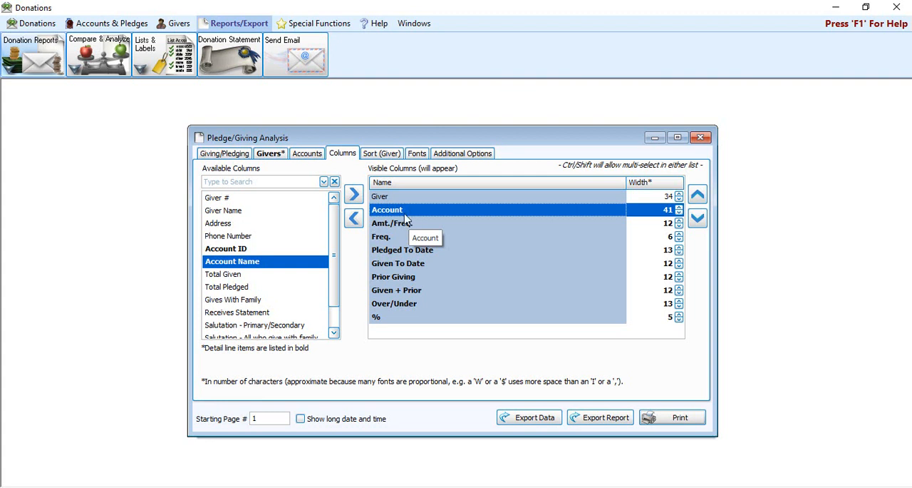
pyautogui.click(412, 197)
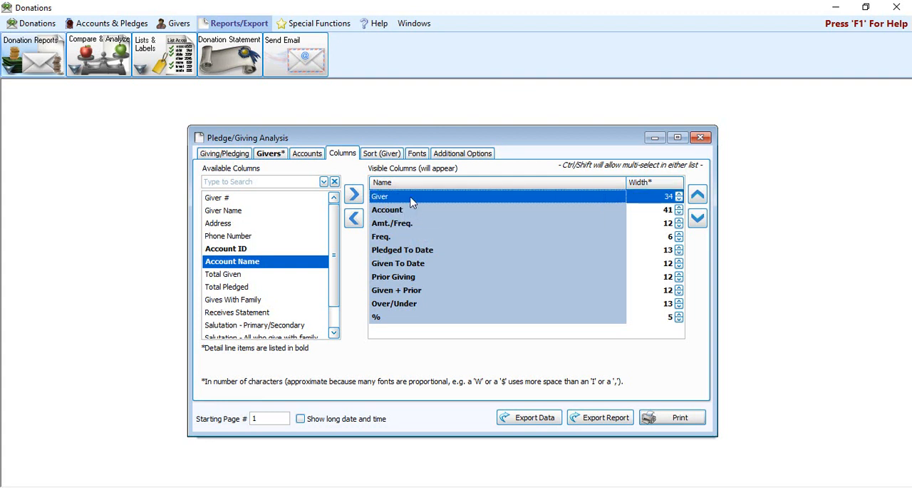
pyautogui.click(247, 200)
pyautogui.click(246, 213)
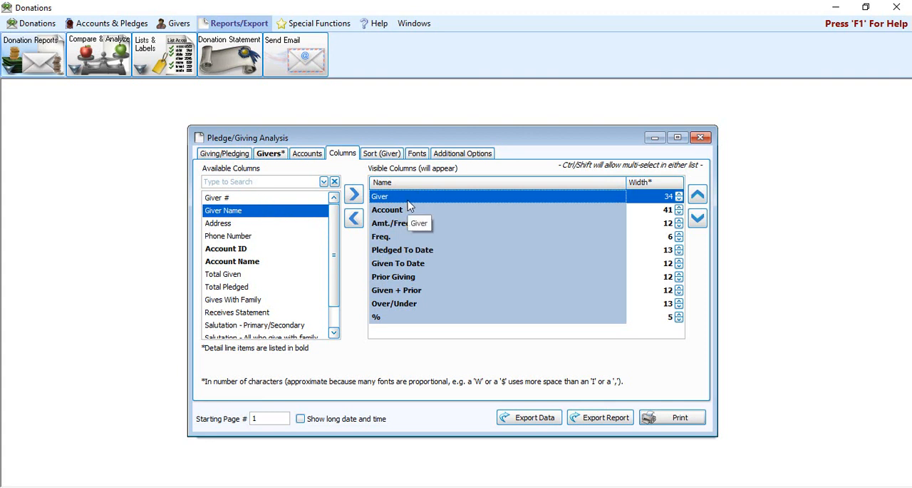
# Step: Look through the remaining available columns and check the current column layout in the report preview
pyautogui.scroll(-1, 255, 267)
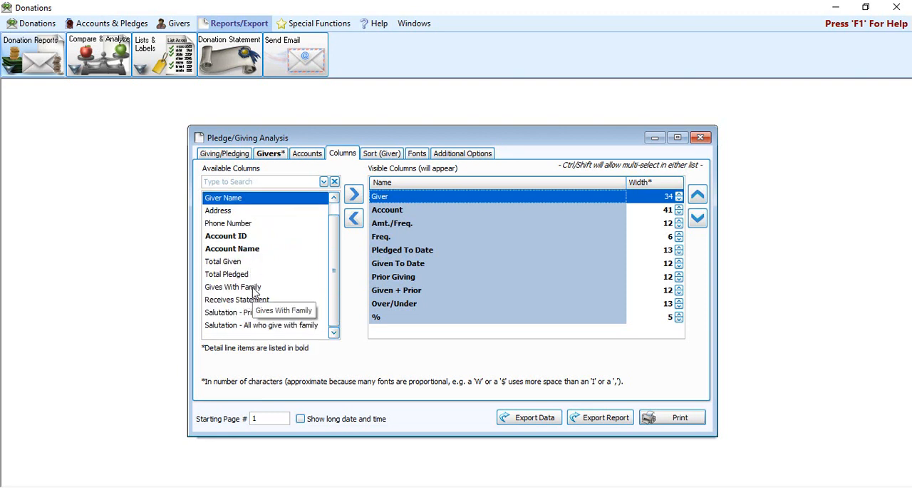
pyautogui.scroll(1, 255, 292)
pyautogui.click(689, 419)
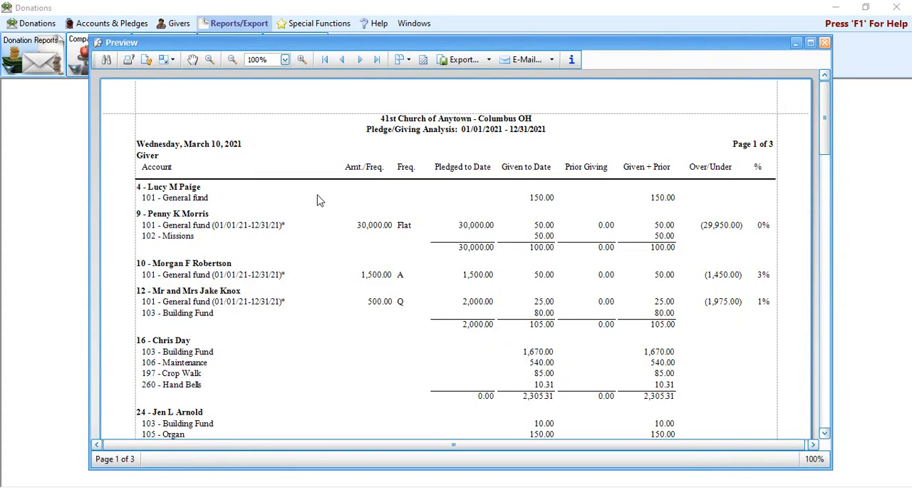
pyautogui.click(825, 45)
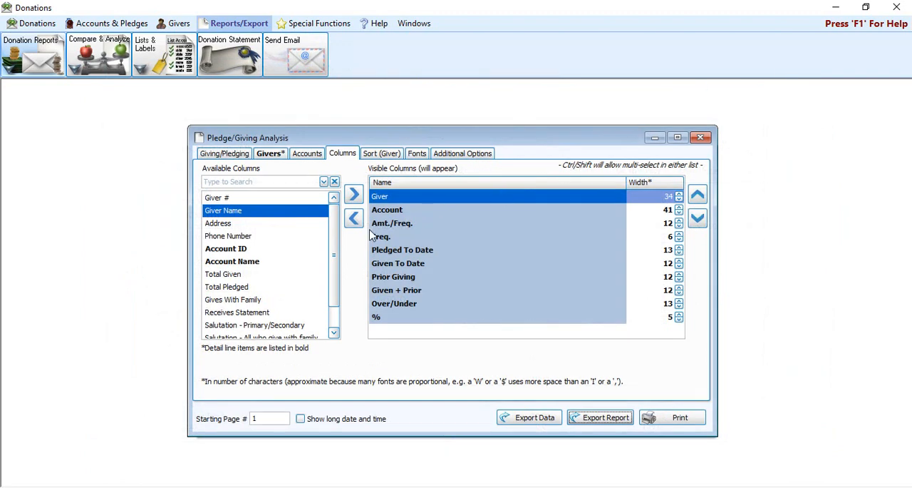
# Step: Remove Account, Amt./Freq., Freq., Prior Giving, Given + Prior, Over/Under and % from the visible columns, preview the report and close the preview
pyautogui.click(392, 211)
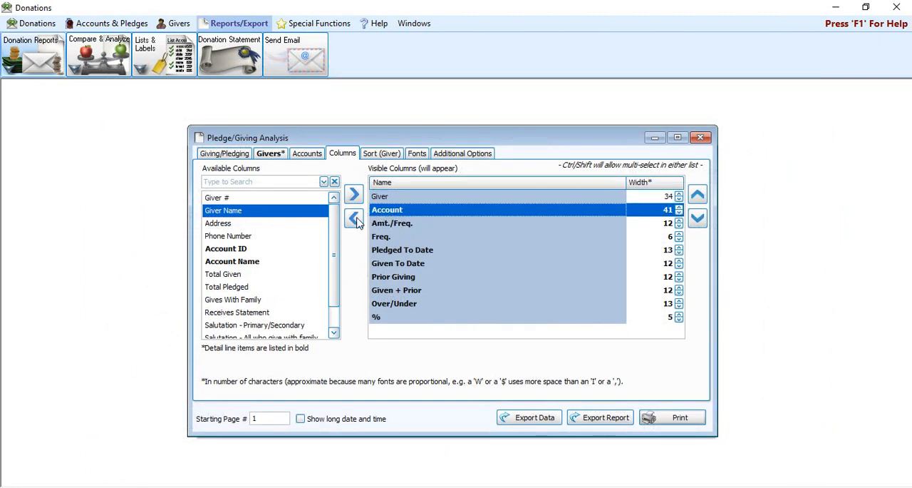
pyautogui.doubleClick(401, 211)
pyautogui.doubleClick(401, 213)
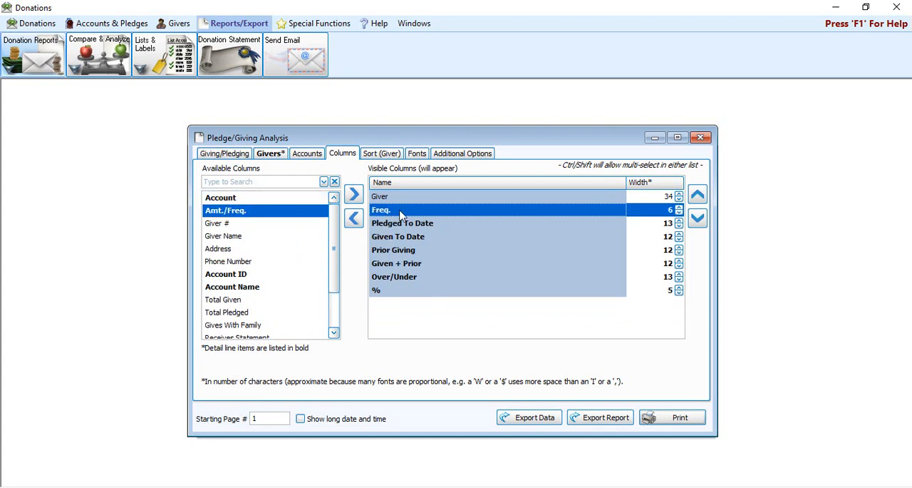
pyautogui.doubleClick(402, 213)
pyautogui.click(398, 239)
pyautogui.doubleClick(398, 240)
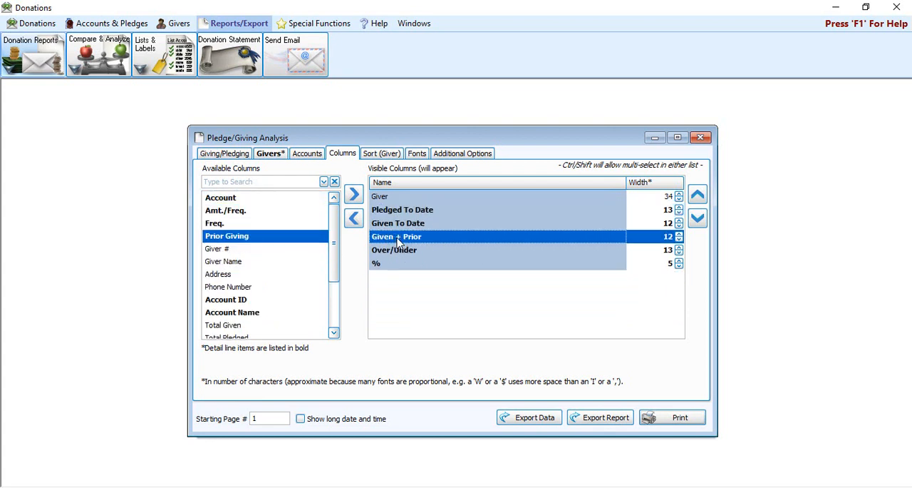
pyautogui.doubleClick(397, 240)
pyautogui.doubleClick(398, 239)
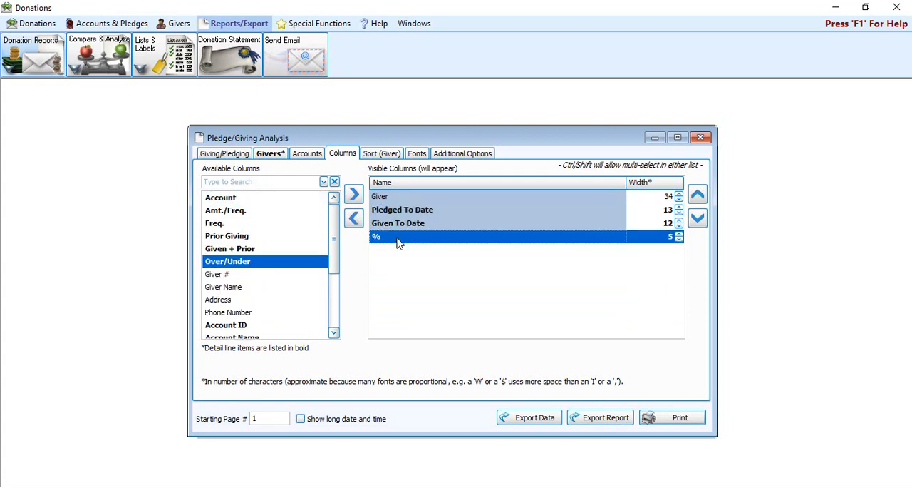
pyautogui.doubleClick(398, 241)
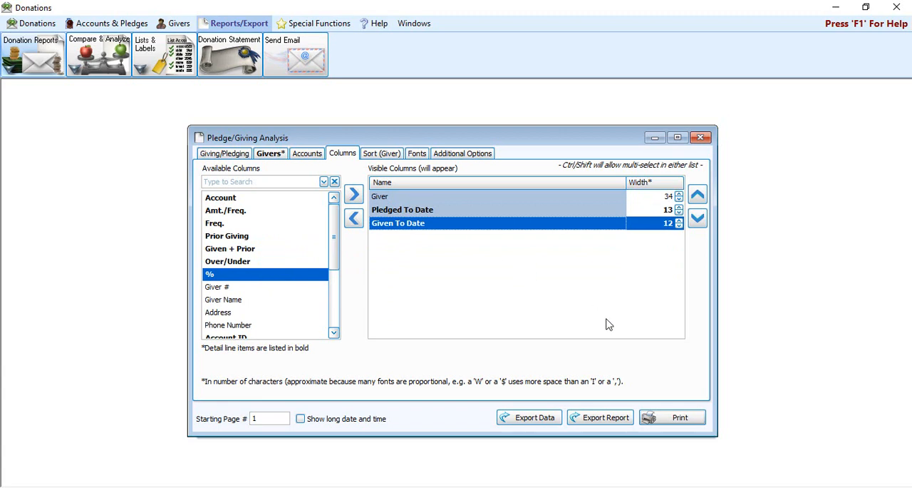
pyautogui.click(693, 419)
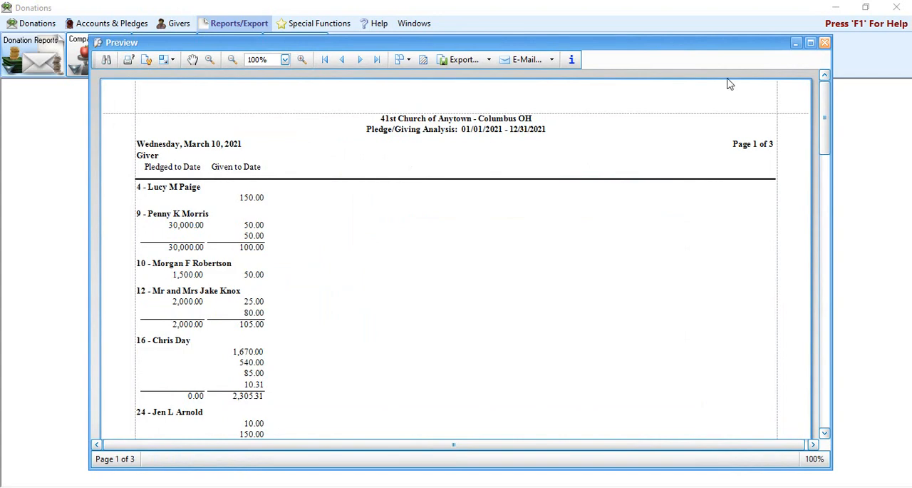
pyautogui.click(825, 42)
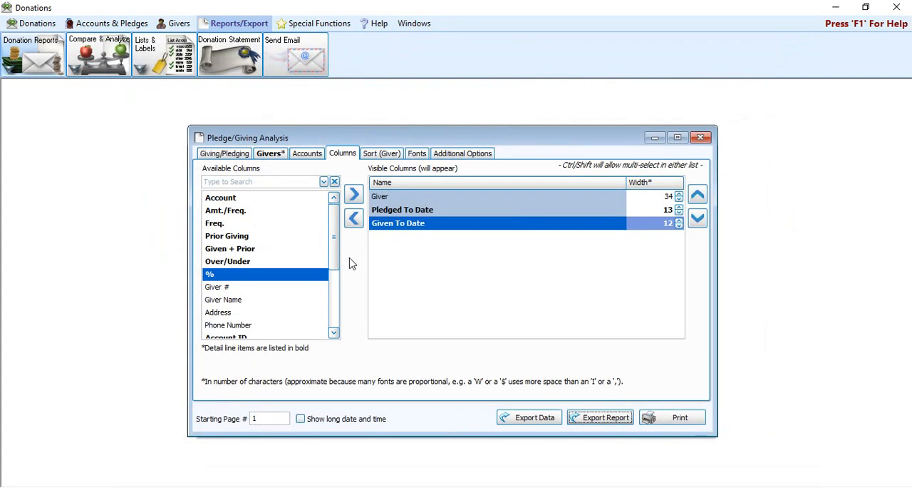
# Step: Replace the Pledged To Date and Given To Date columns with Total Given and Total Pledged, preview the report and close the preview
pyautogui.moveTo(336, 234); pyautogui.dragTo(332, 290)
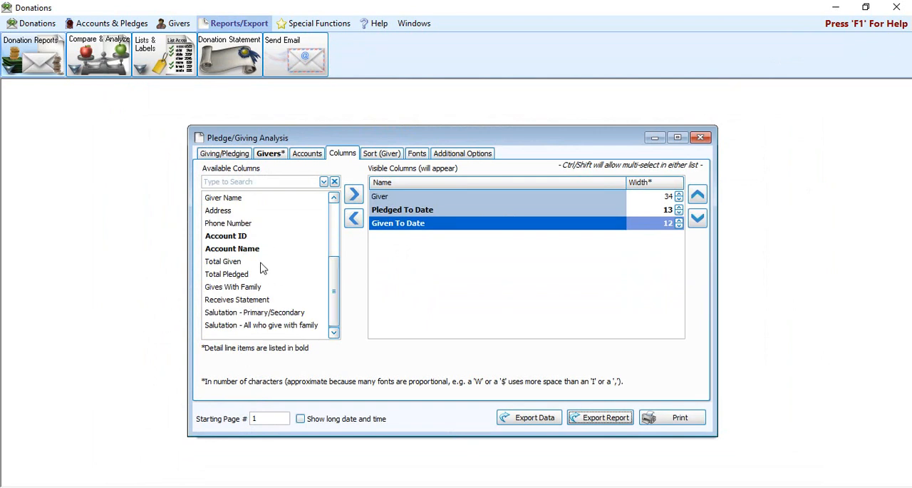
pyautogui.click(246, 262)
pyautogui.click(242, 275)
pyautogui.click(242, 264)
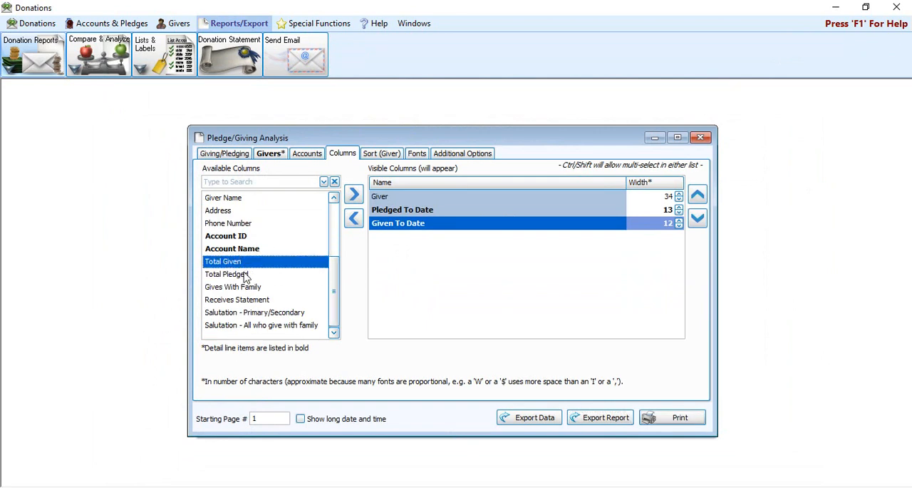
pyautogui.click(246, 275)
pyautogui.click(249, 264)
pyautogui.doubleClick(399, 211)
pyautogui.doubleClick(397, 212)
pyautogui.scroll(-2, 221, 307)
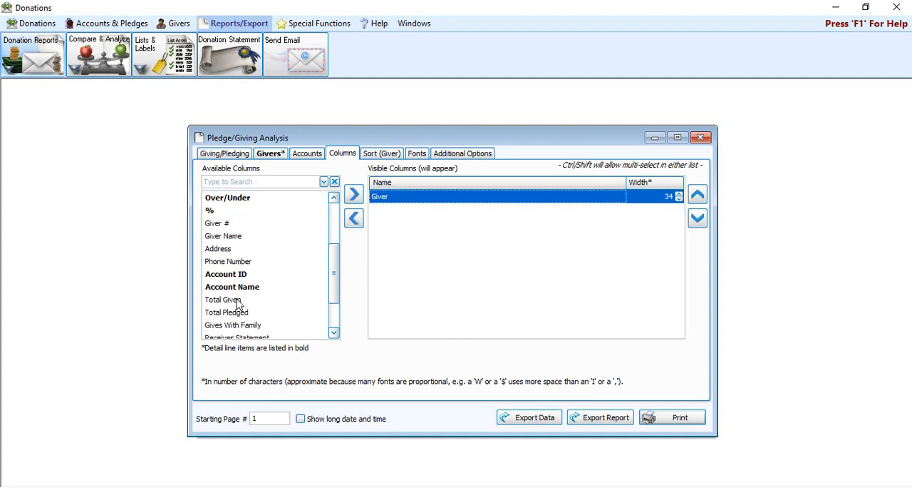
pyautogui.doubleClick(251, 304)
pyautogui.doubleClick(253, 304)
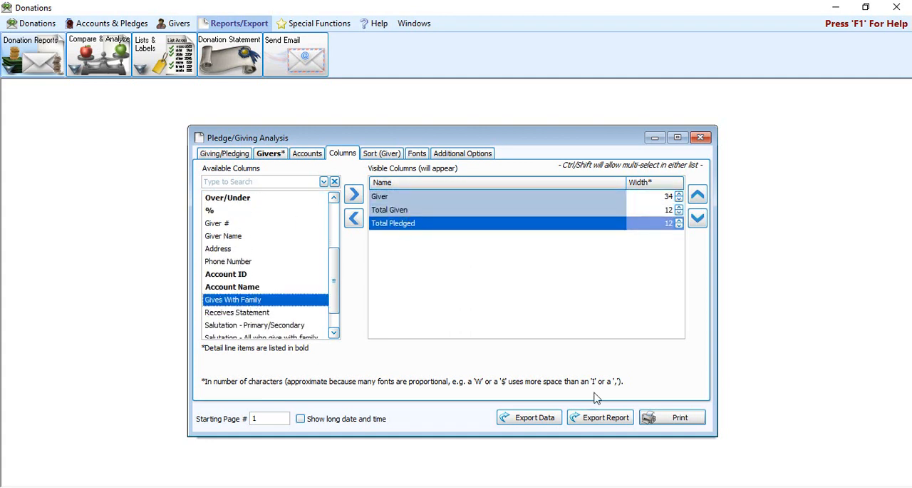
pyautogui.click(649, 420)
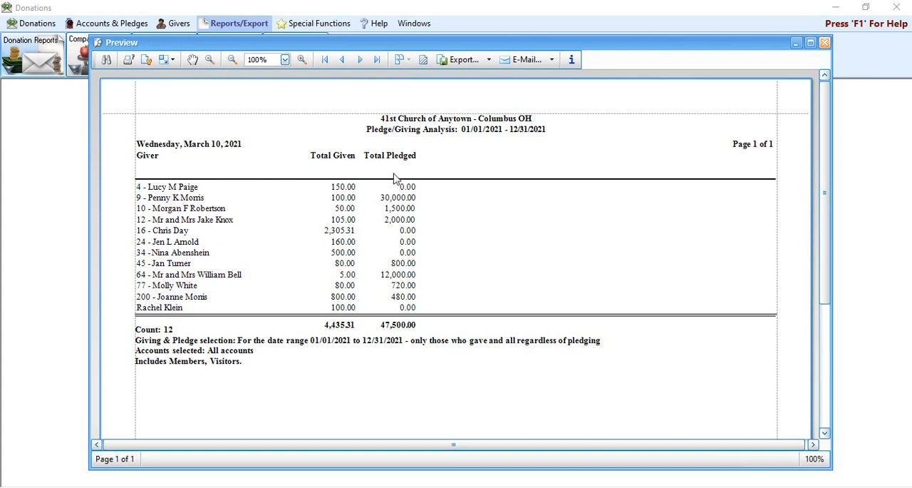
pyautogui.click(825, 43)
# Step: Remove the Total Pledged column, preview the report with only Giver and Total Given, and close the preview
pyautogui.doubleClick(409, 224)
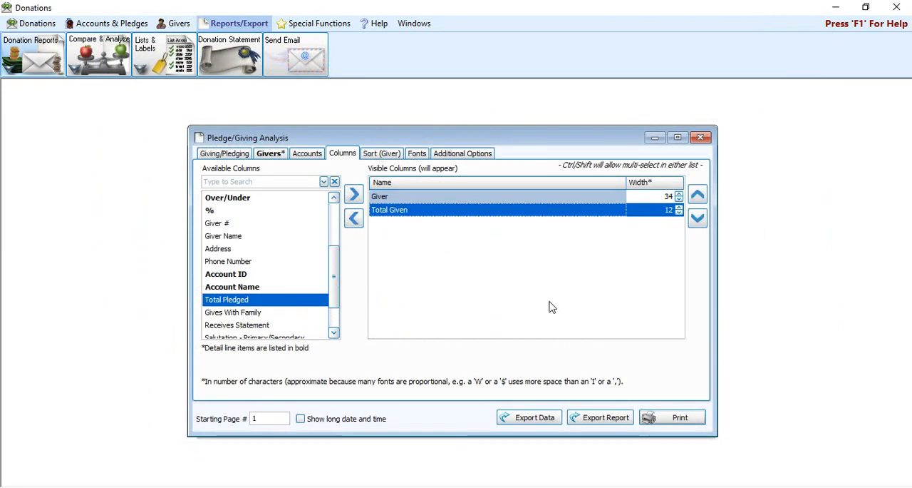
pyautogui.click(680, 419)
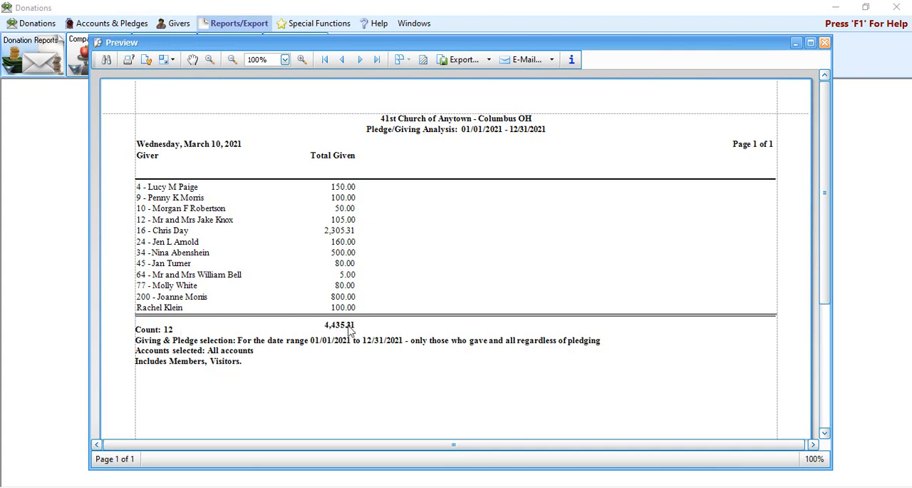
pyautogui.click(824, 43)
# Step: Remove Total Given and restore Account, Amt./Freq., Freq., Pledged To Date, Given To Date, Prior Giving, Given + Prior, Over/Under and % as visible columns
pyautogui.click(419, 211)
pyautogui.click(353, 217)
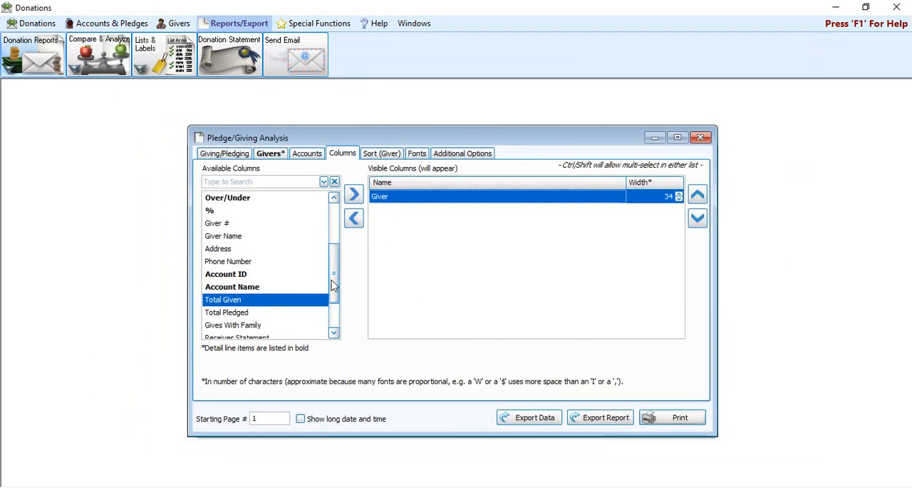
pyautogui.scroll(3, 255, 215)
pyautogui.click(255, 200)
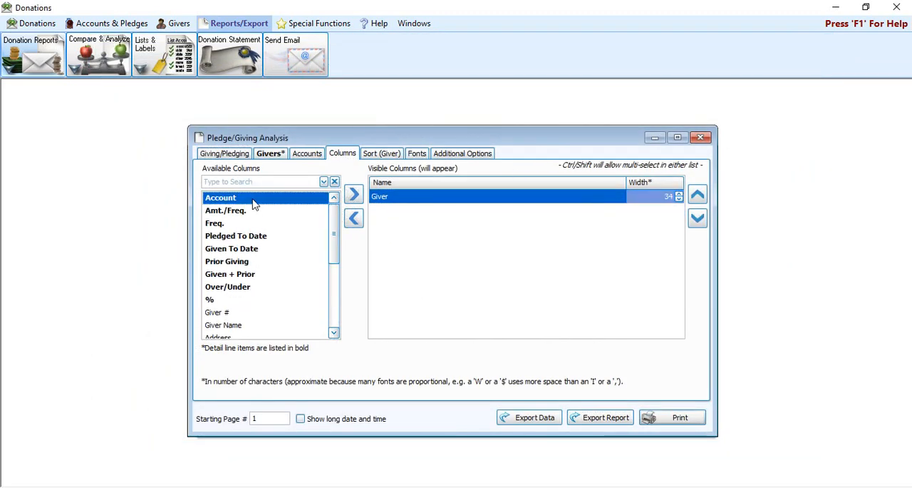
pyautogui.doubleClick(254, 200)
pyautogui.doubleClick(255, 200)
pyautogui.doubleClick(254, 200)
pyautogui.doubleClick(255, 200)
pyautogui.doubleClick(254, 201)
pyautogui.doubleClick(254, 200)
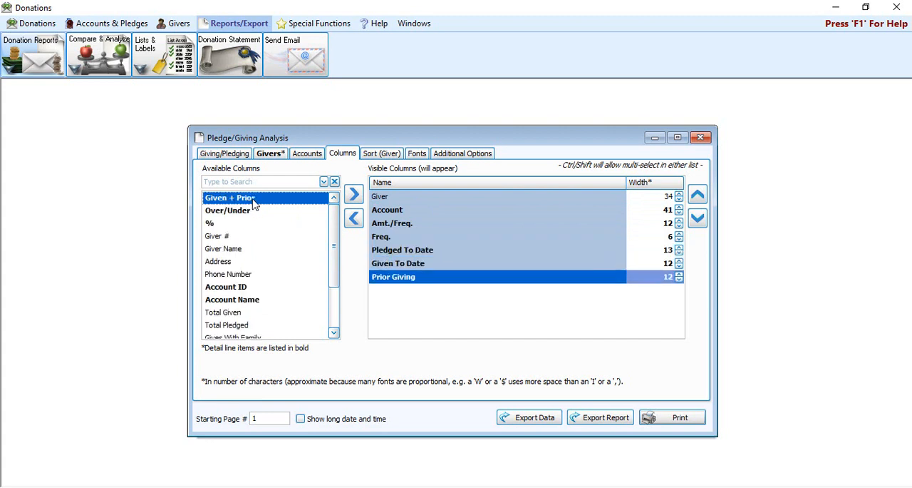
pyautogui.doubleClick(255, 199)
pyautogui.doubleClick(255, 204)
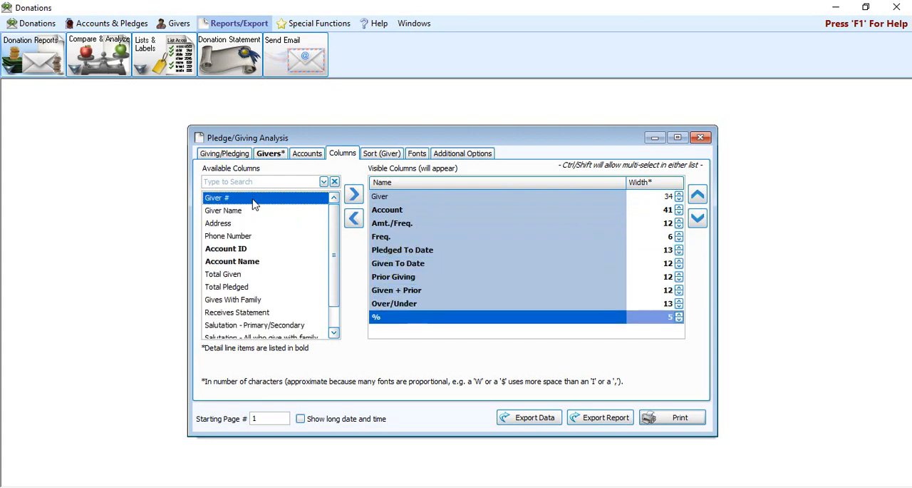
# Step: Restrict the Pledge/Giving Analysis to summary only and preview the report
pyautogui.click(241, 153)
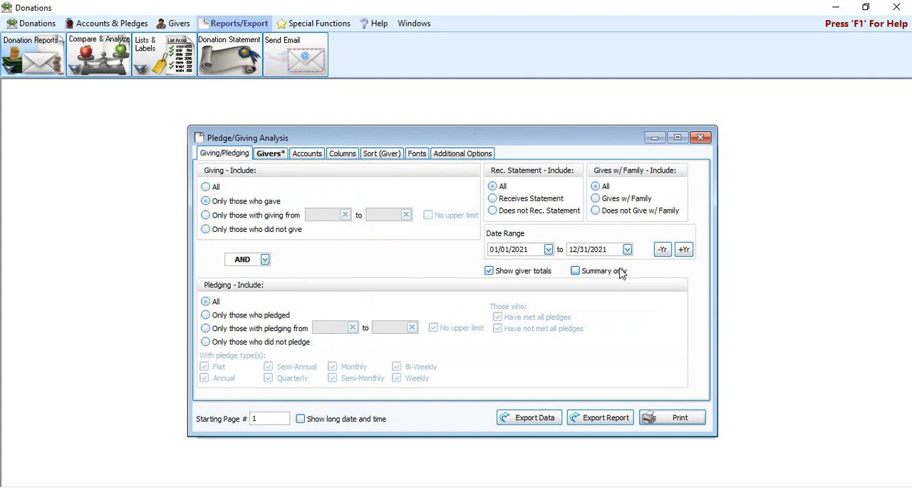
pyautogui.click(577, 274)
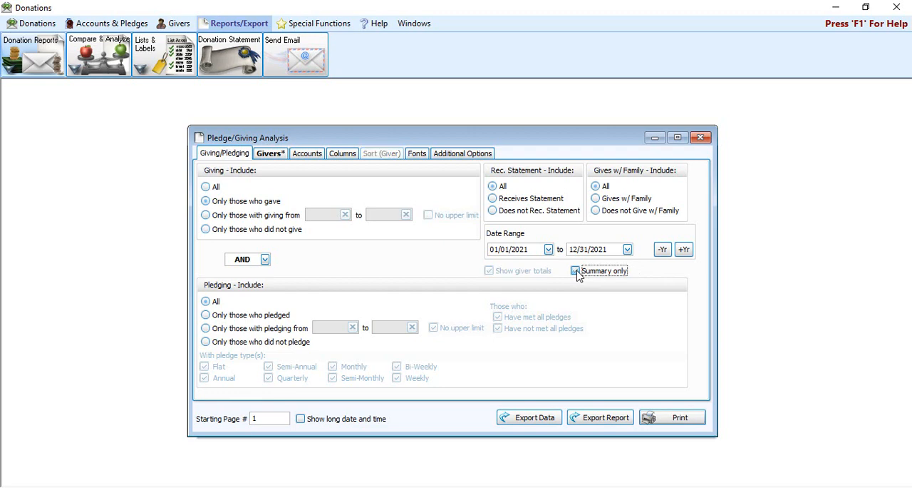
pyautogui.click(674, 416)
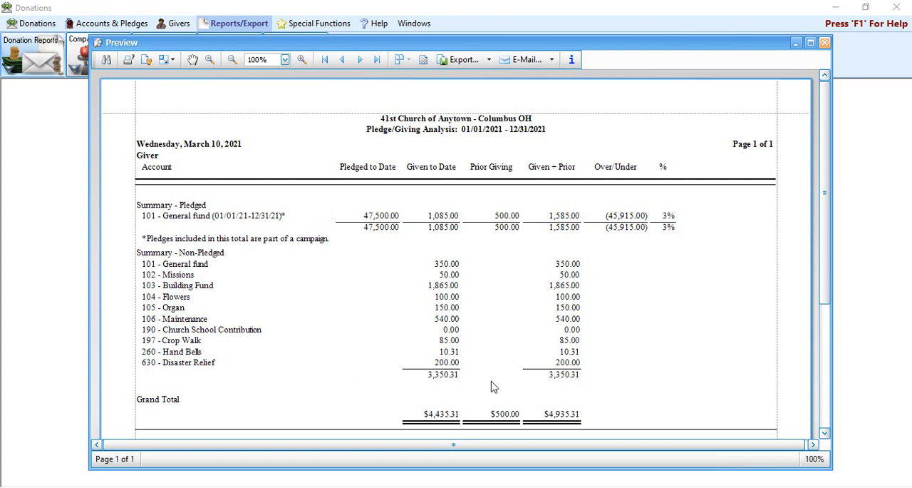
# Step: Review the pledged and non-pledged account summaries and selection notes in the preview, close it, and turn off the summary-only option
pyautogui.scroll(-1, 418, 414)
pyautogui.scroll(-1, 601, 394)
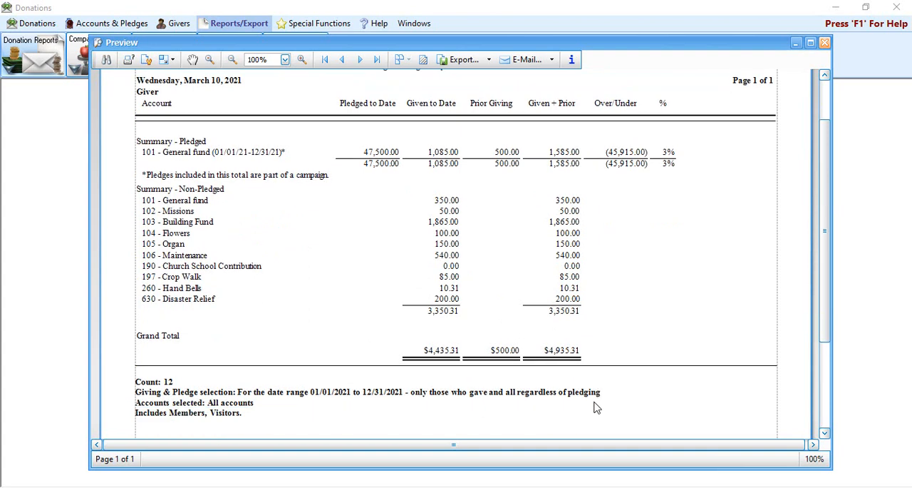
pyautogui.scroll(1, 570, 351)
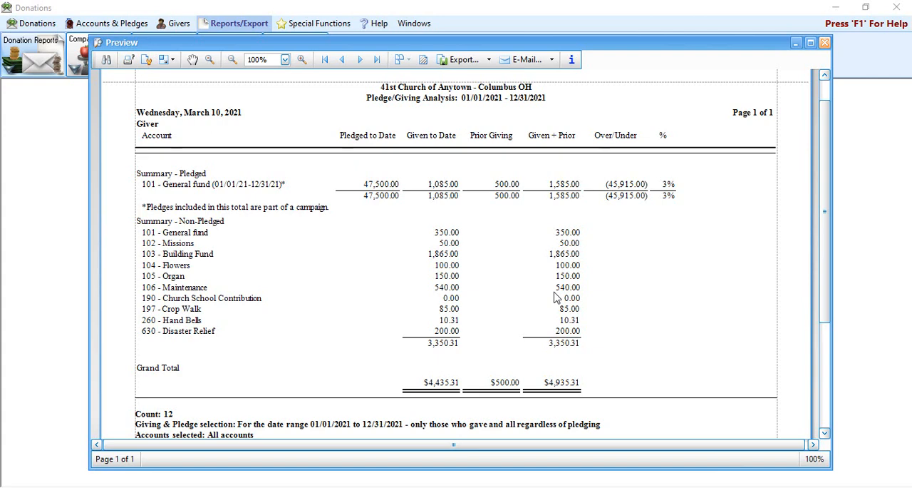
pyautogui.click(824, 43)
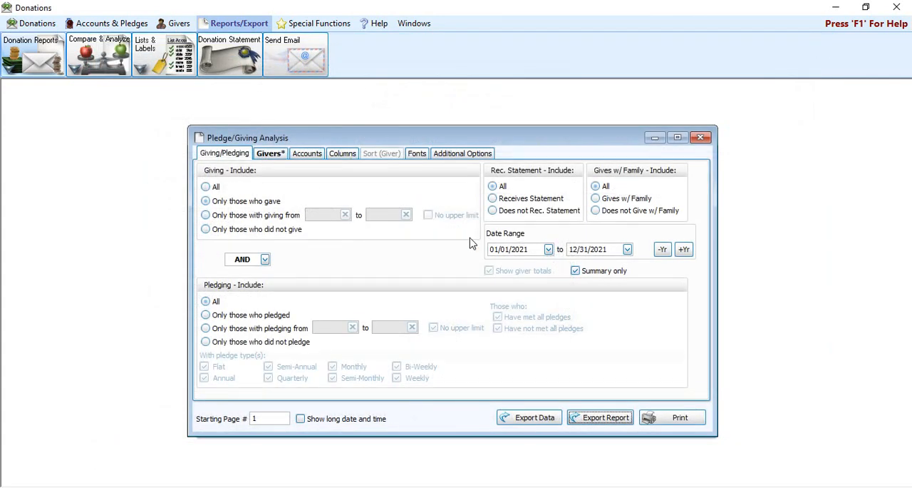
pyautogui.click(605, 271)
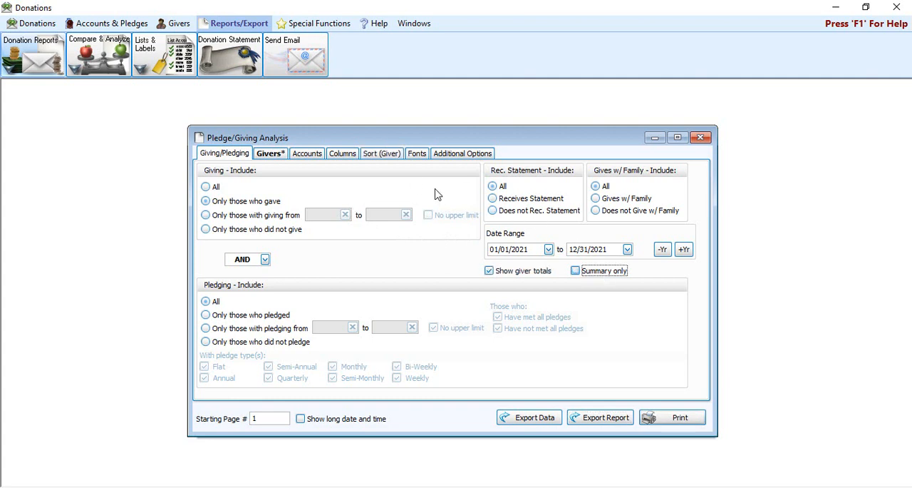
# Step: Add a giver selection criterion of Age greater than 17, and clear all membership criteria
pyautogui.click(270, 153)
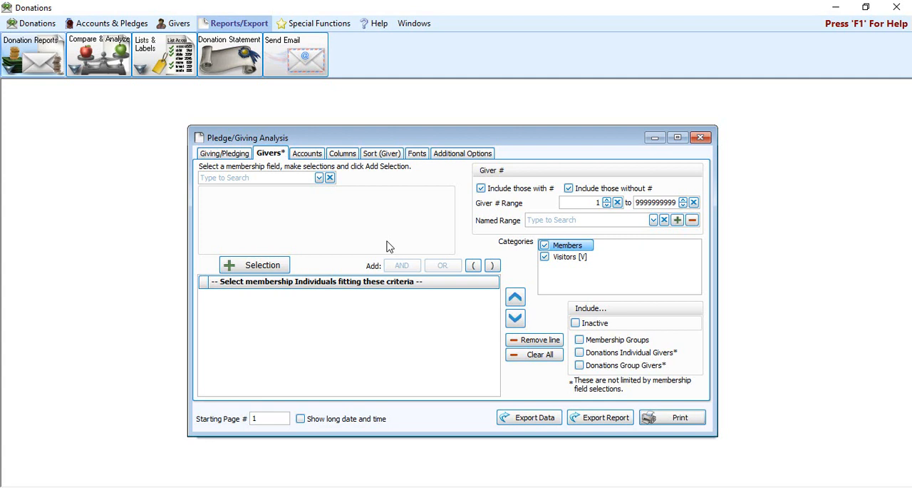
pyautogui.click(319, 177)
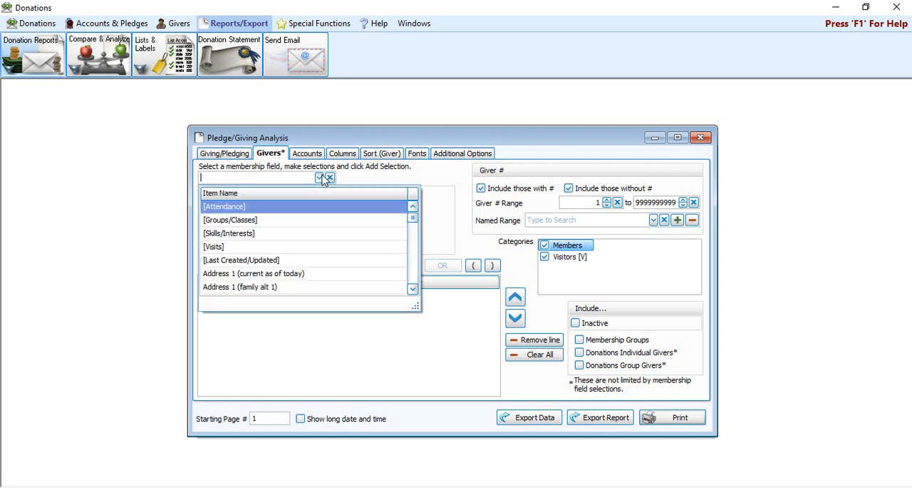
pyautogui.scroll(-1, 280, 223)
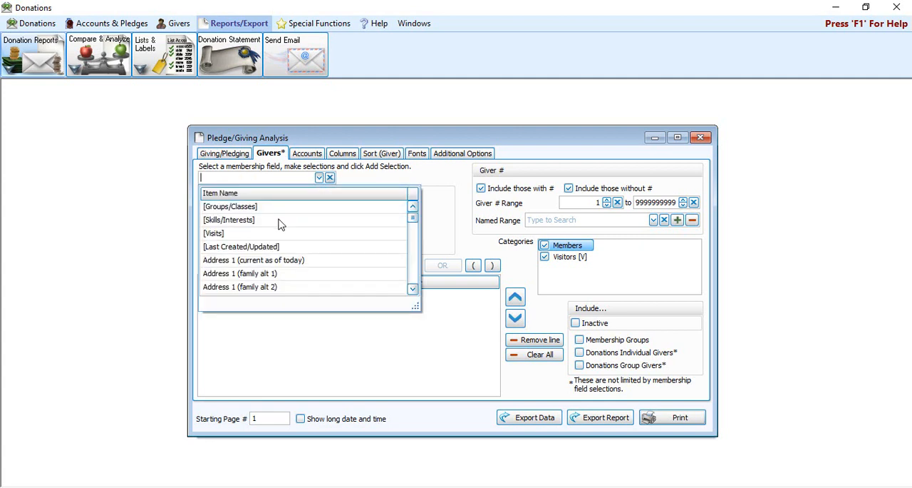
pyautogui.write('age')
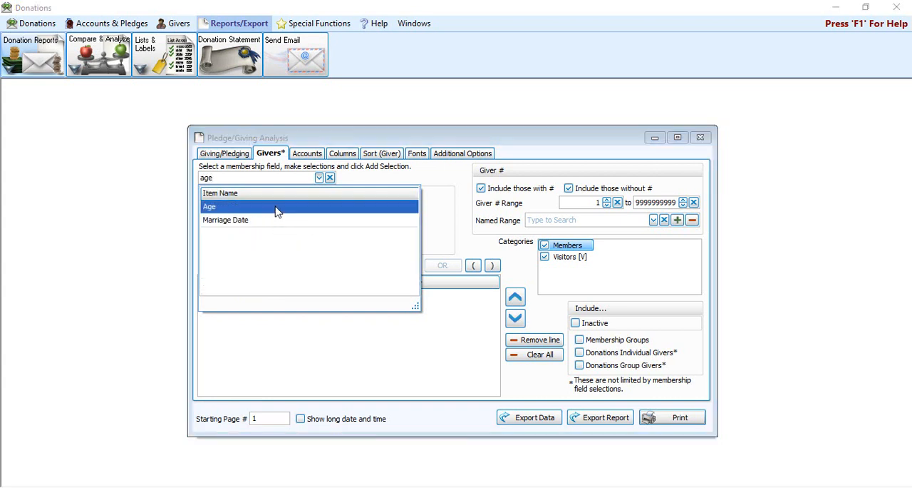
pyautogui.click(278, 209)
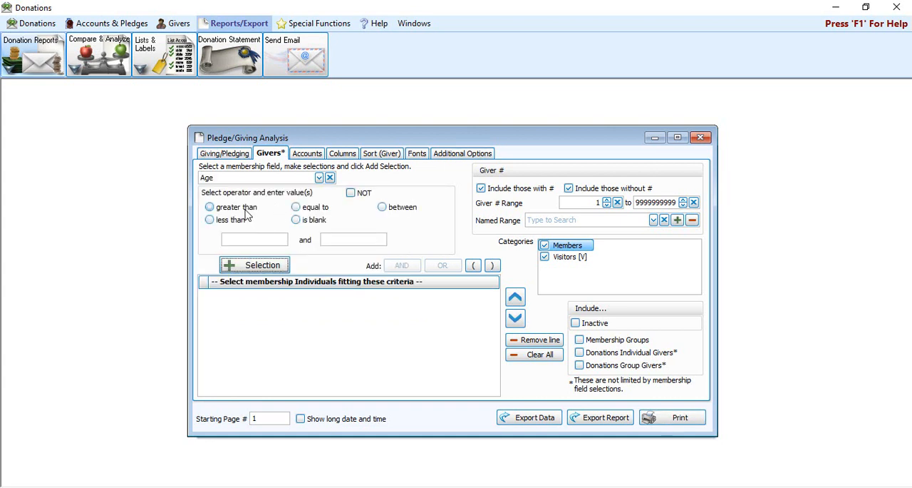
pyautogui.click(243, 208)
pyautogui.click(248, 240)
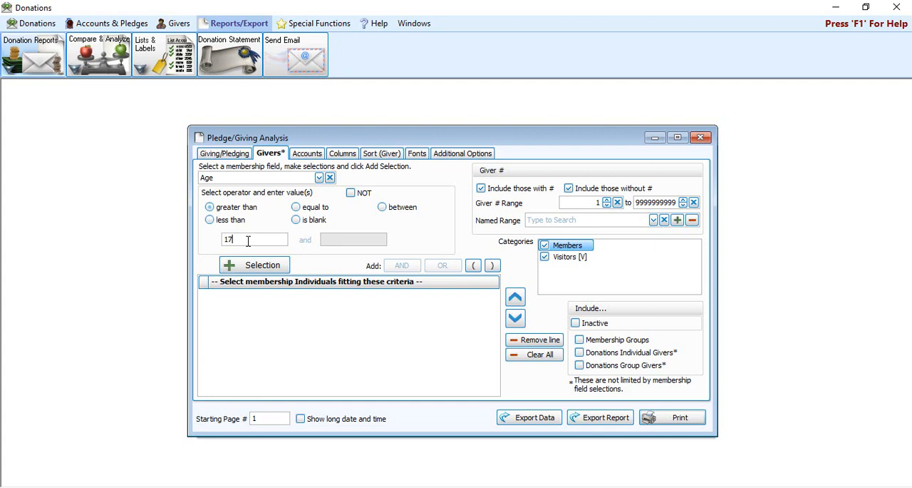
pyautogui.click(246, 266)
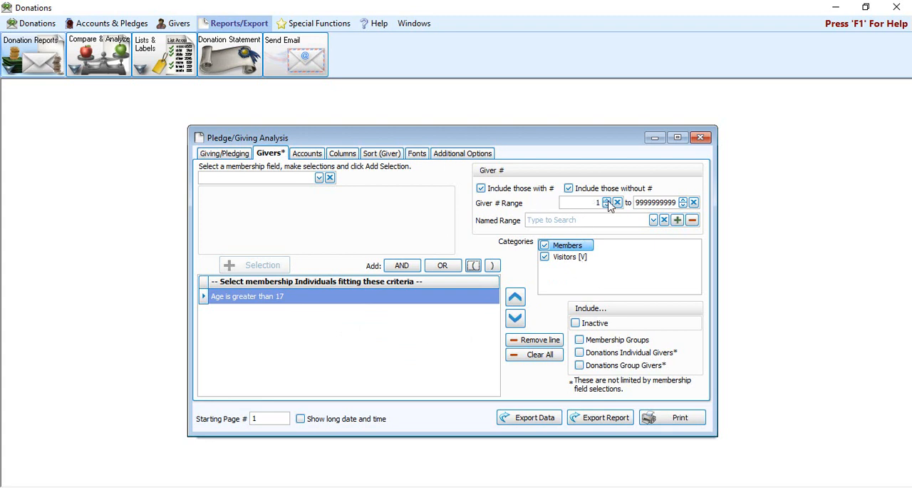
pyautogui.click(554, 356)
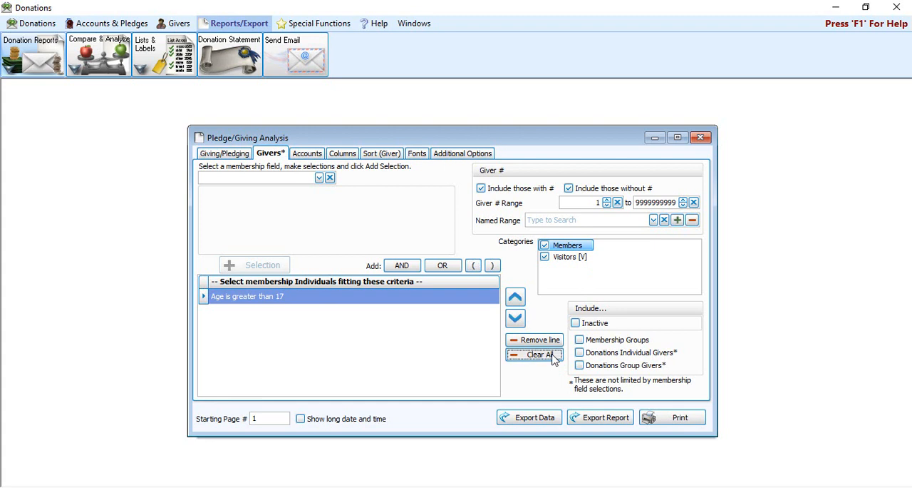
# Step: Preview the Pledge/Giving Analysis restricted to the General Fund 2021 campaign, and clear the campaign filter
pyautogui.click(310, 159)
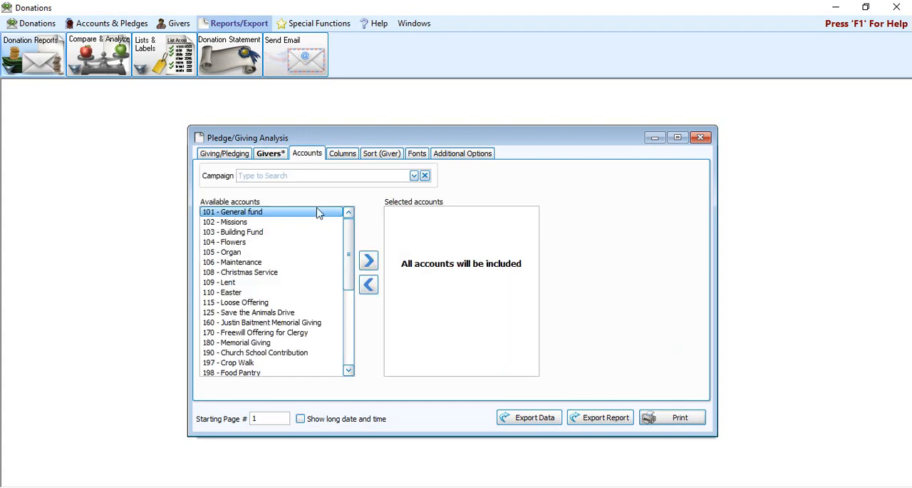
pyautogui.click(414, 176)
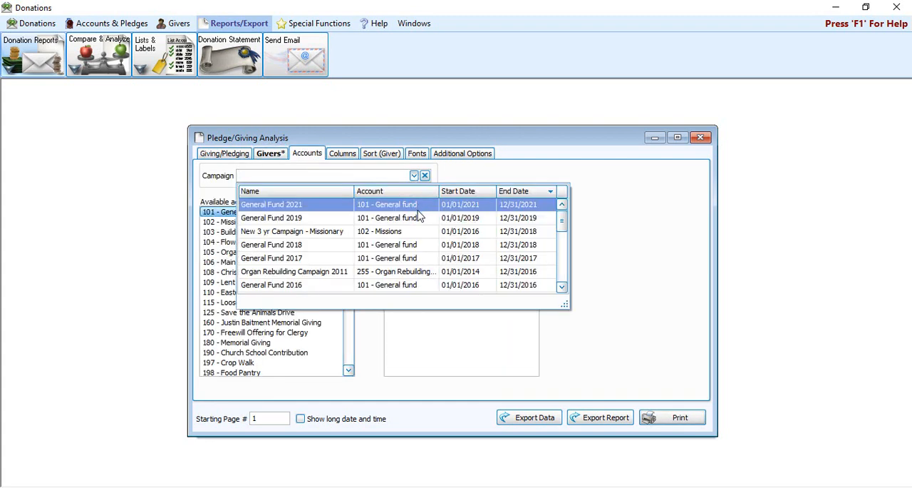
pyautogui.click(420, 204)
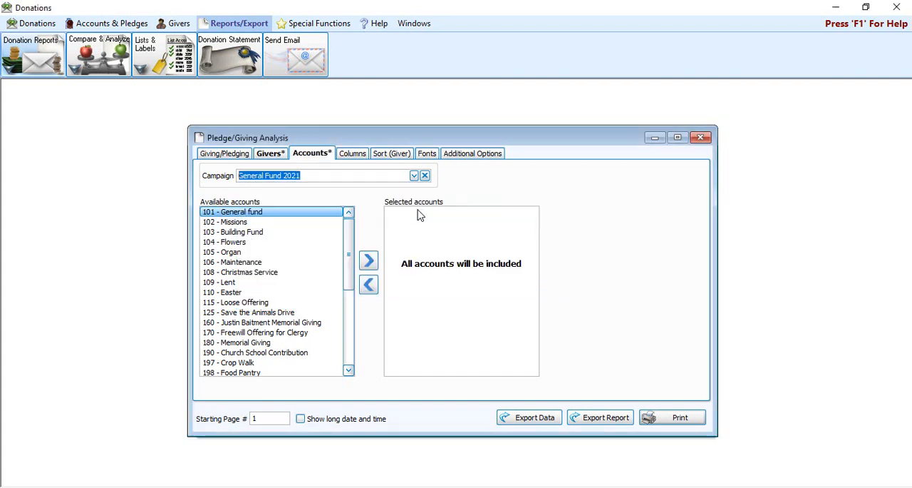
pyautogui.click(670, 419)
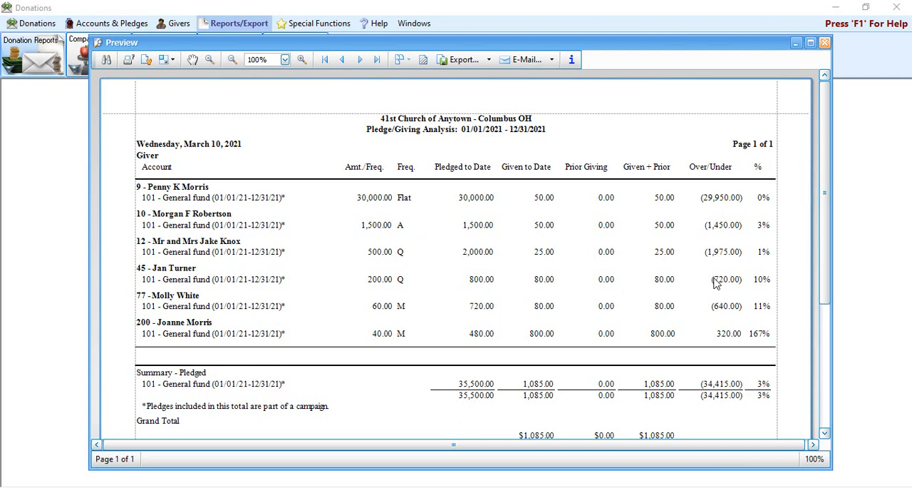
pyautogui.click(826, 45)
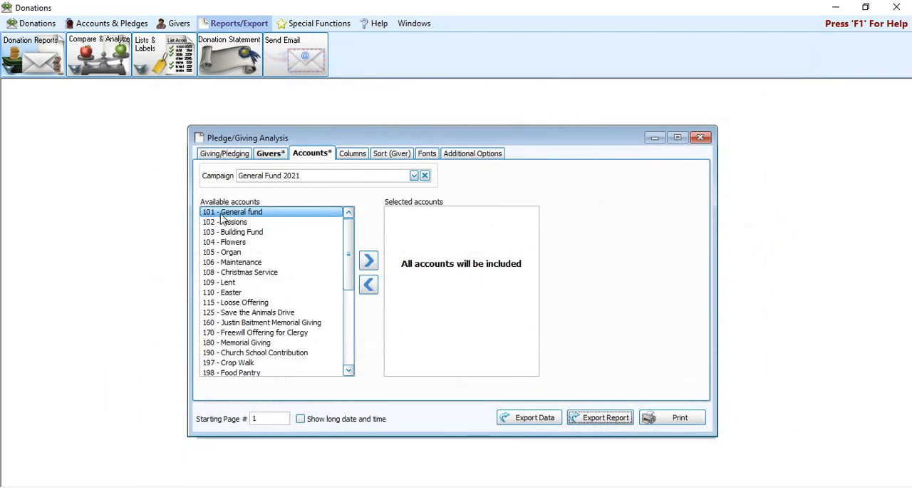
pyautogui.click(425, 175)
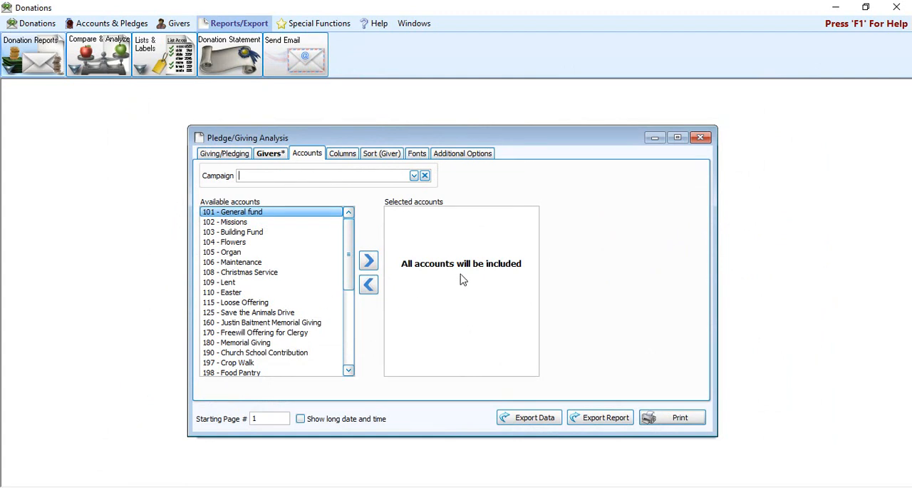
# Step: Review the report's sort fields, fonts, additional options and giving/pledging filters, and close the Pledge/Giving Analysis
pyautogui.click(391, 154)
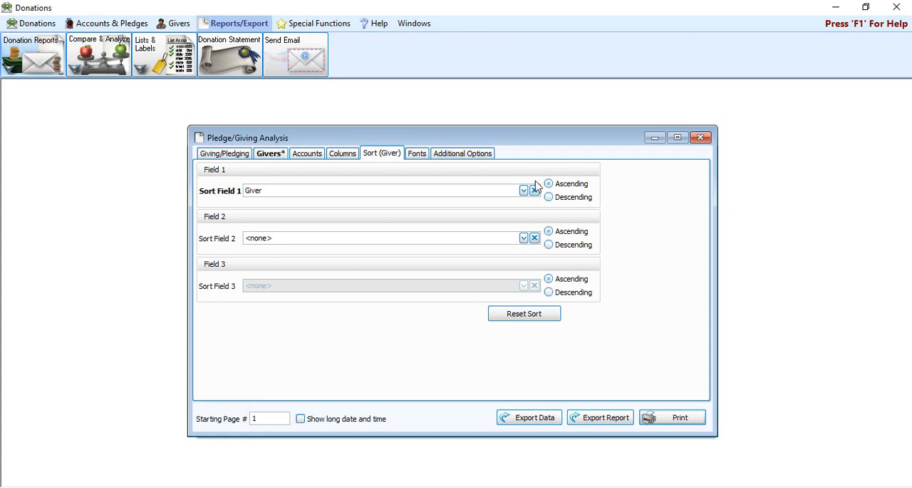
pyautogui.click(423, 157)
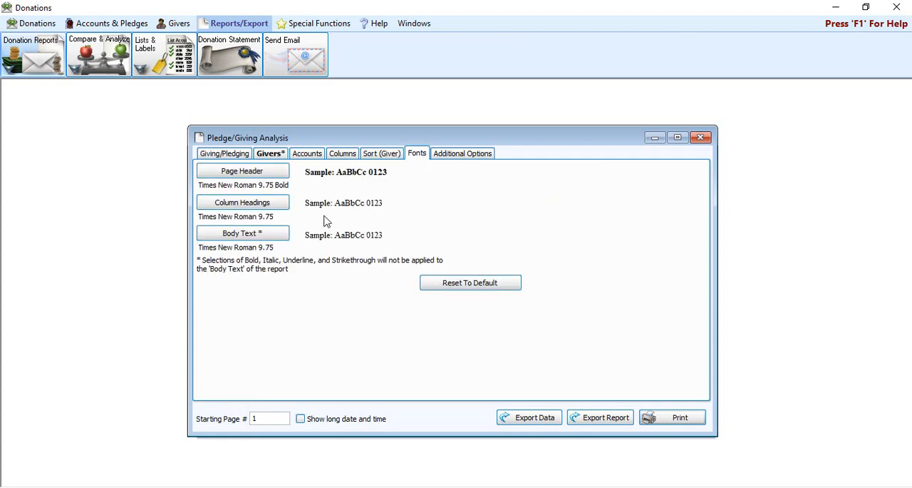
pyautogui.click(484, 156)
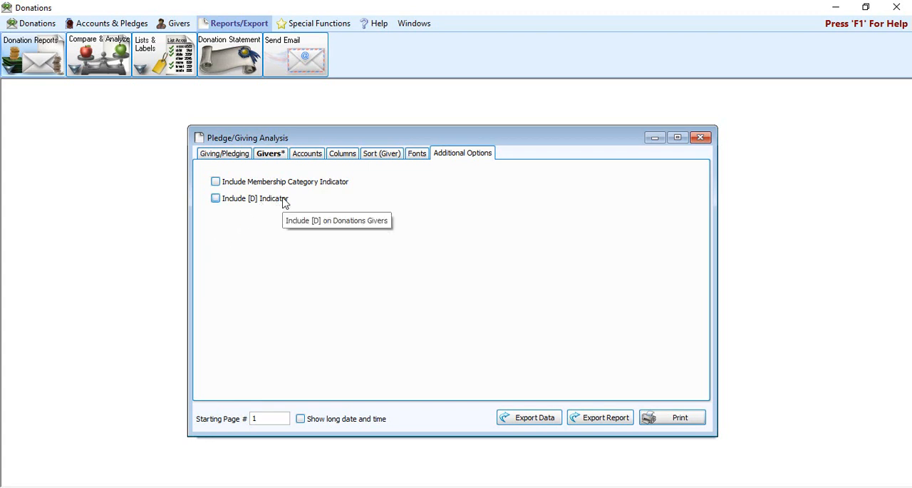
pyautogui.click(232, 153)
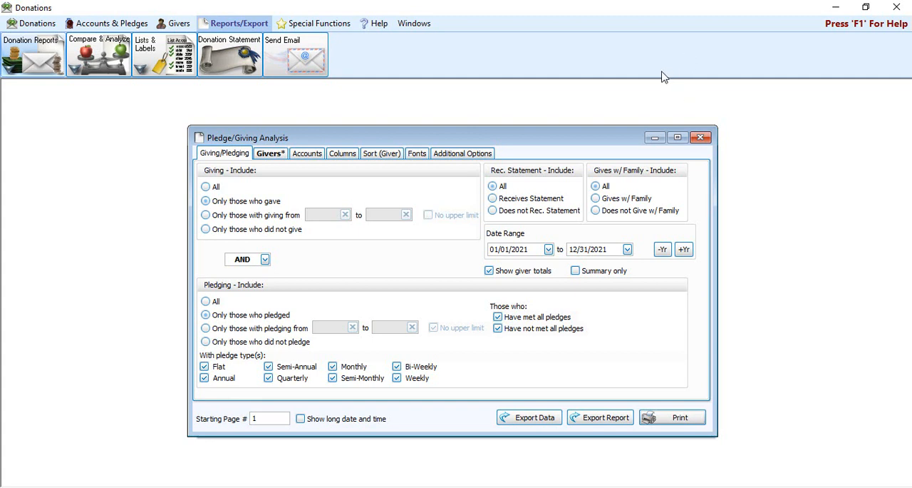
pyautogui.click(702, 138)
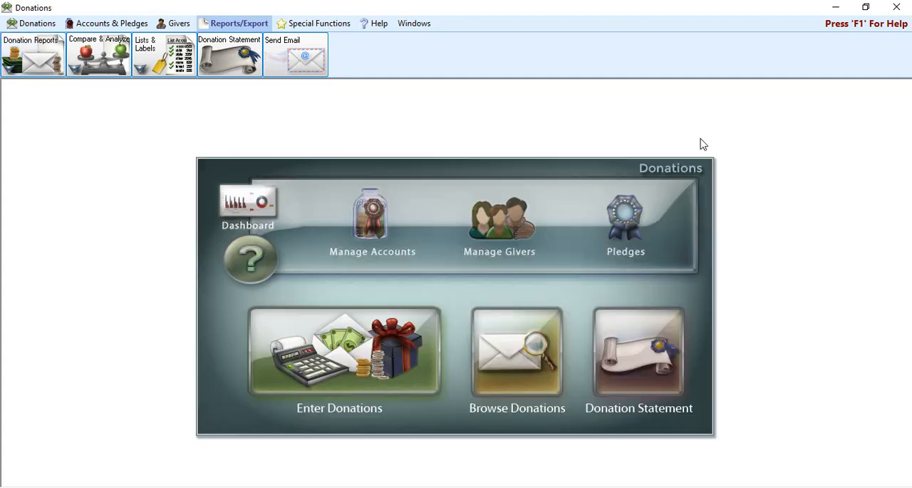
# Step: Start a Campaign Comparison report and select the General Fund 2018 and General Fund 2019 campaigns for it
pyautogui.click(127, 74)
pyautogui.click(110, 99)
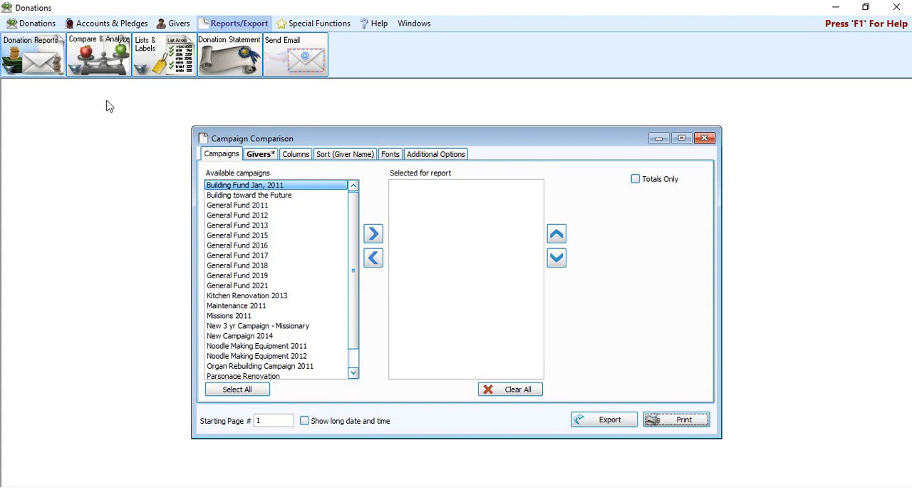
pyautogui.doubleClick(268, 265)
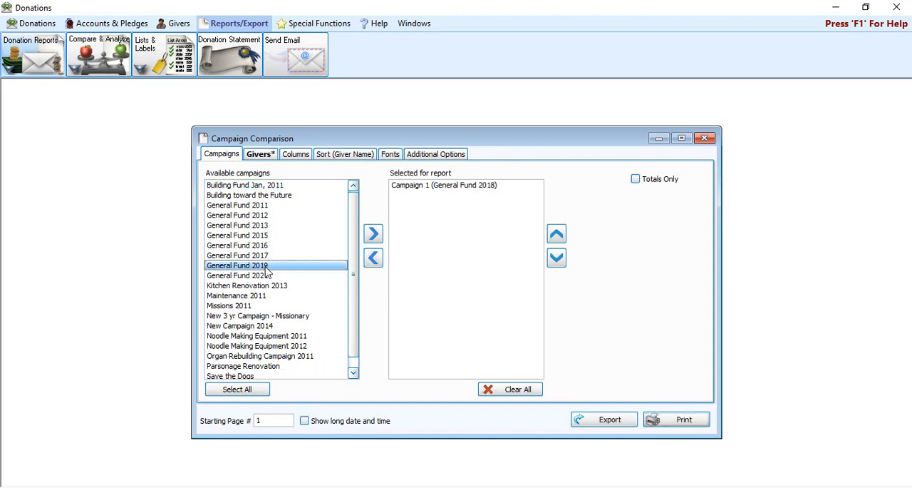
pyautogui.doubleClick(268, 266)
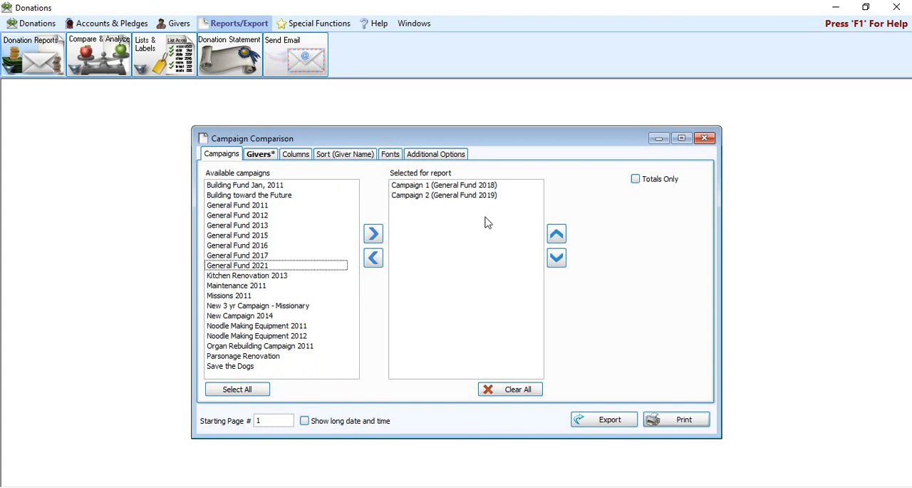
# Step: Review the Campaign Comparison's giver criteria and its visible columns for amount and percentage differences in pledging and giving
pyautogui.click(270, 155)
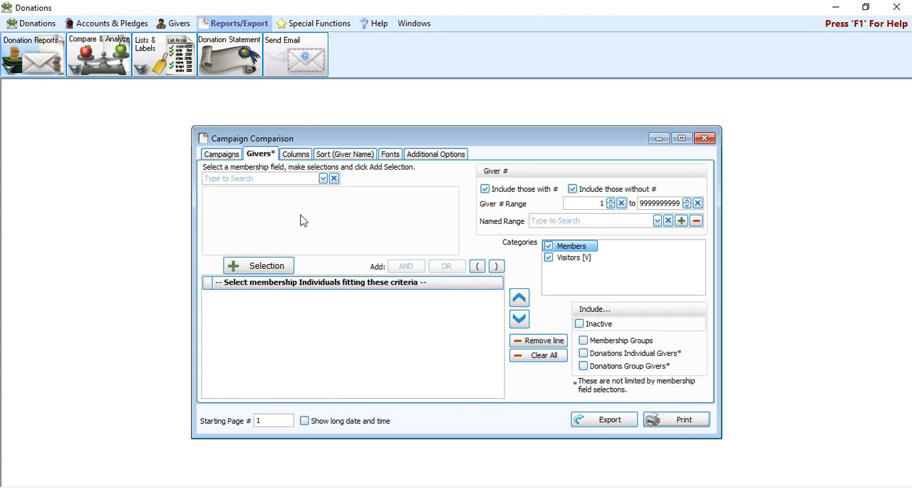
pyautogui.click(298, 157)
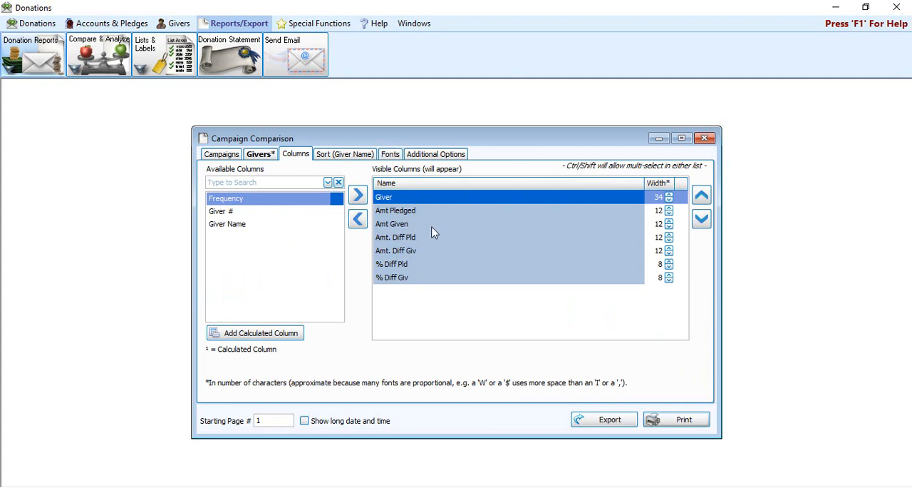
pyautogui.click(391, 239)
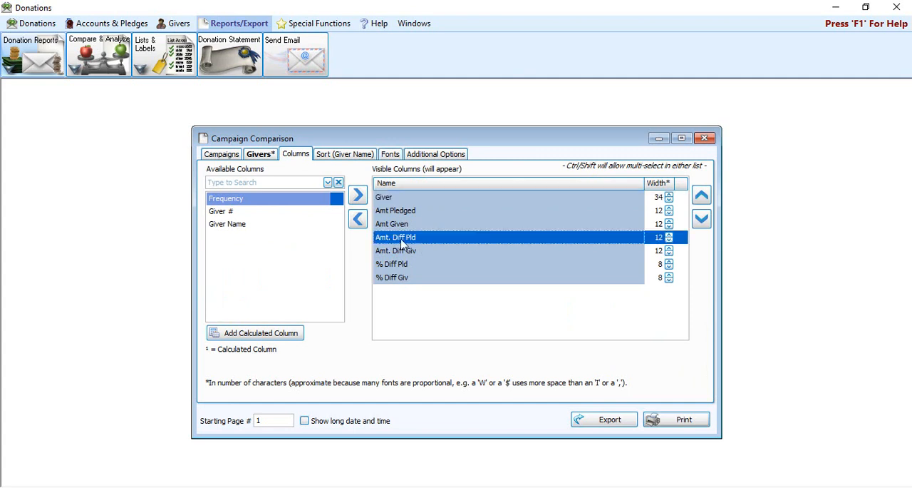
pyautogui.click(419, 254)
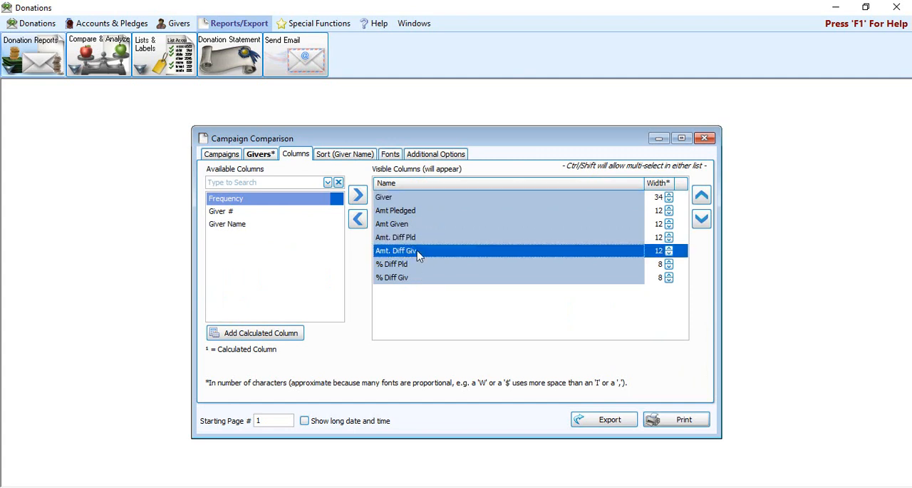
pyautogui.click(411, 265)
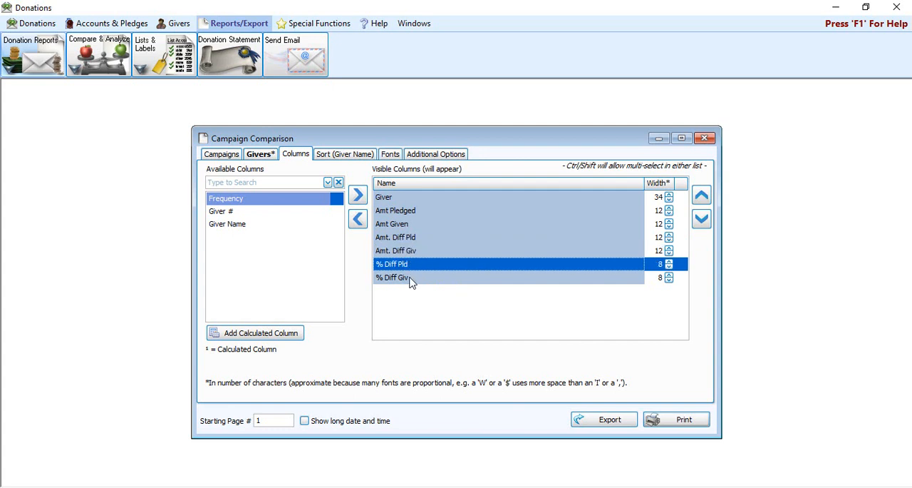
# Step: Preview the Campaign Comparison, examine the giver differences, totals and campaign details, and close the preview
pyautogui.click(693, 423)
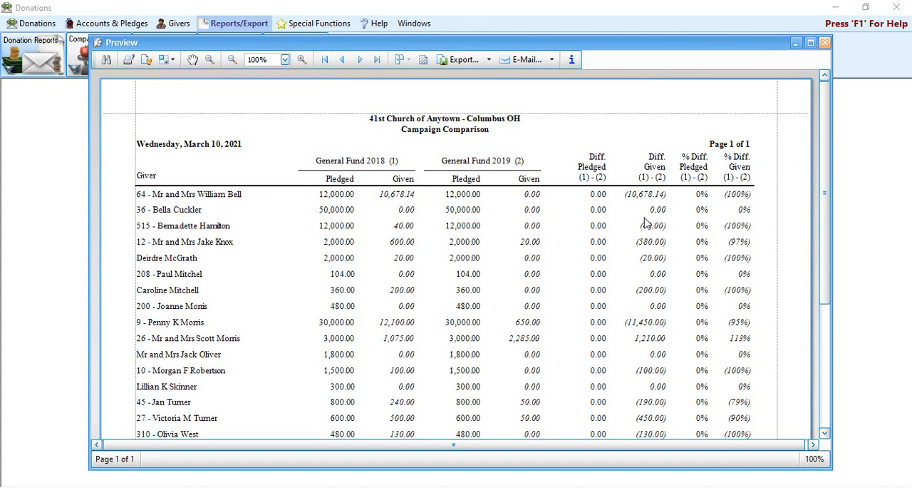
pyautogui.scroll(-5, 645, 223)
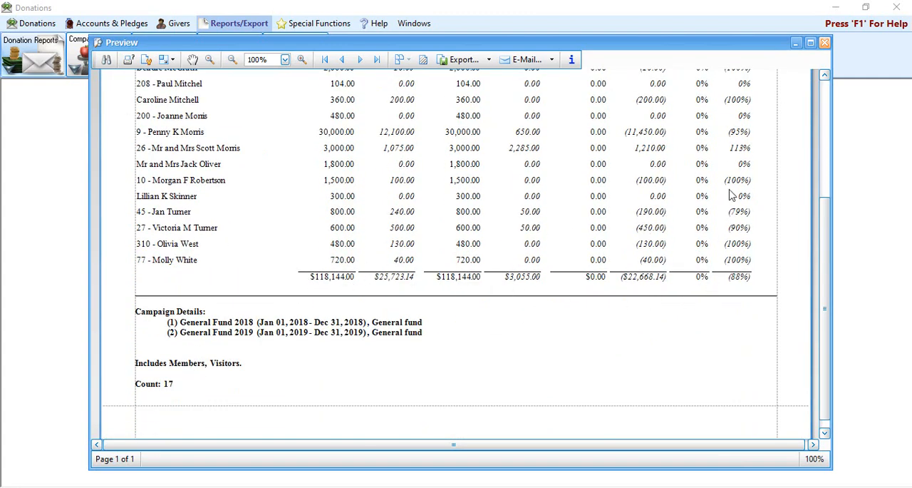
pyautogui.click(825, 43)
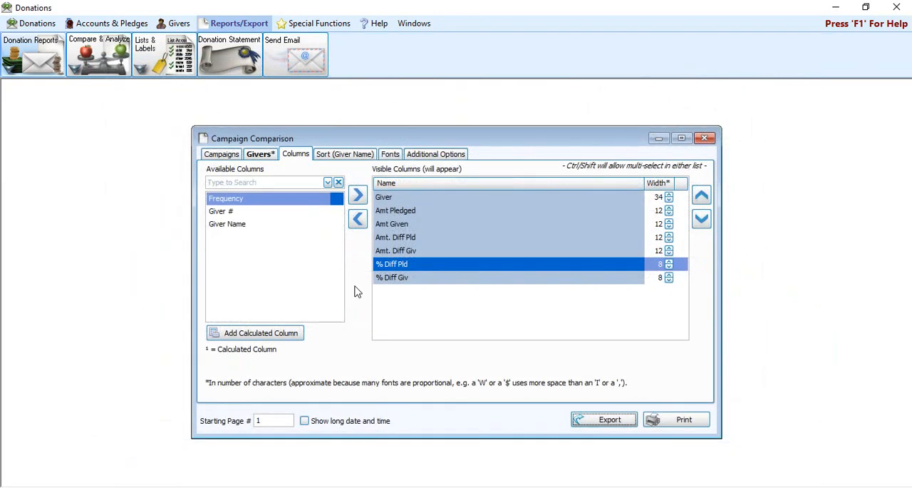
# Step: Examine the sample calculated columns for the Campaign Comparison without adding one, and close the report
pyautogui.click(255, 336)
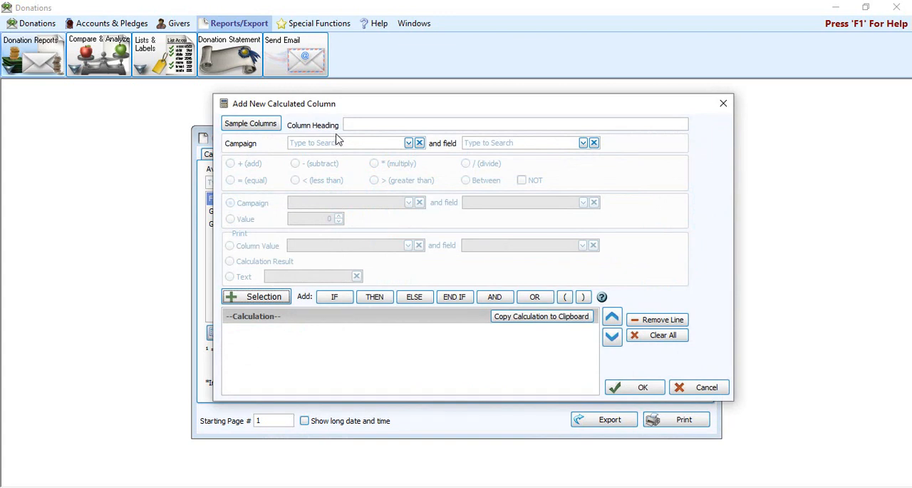
pyautogui.click(248, 126)
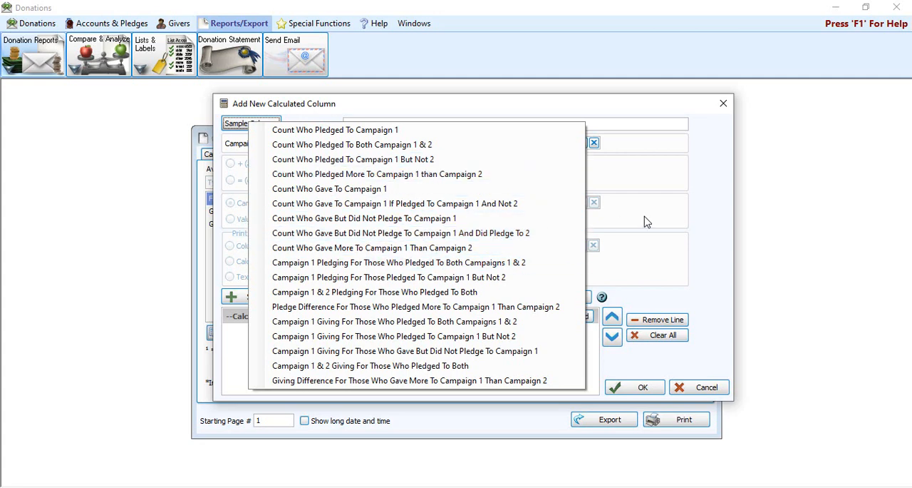
pyautogui.click(715, 168)
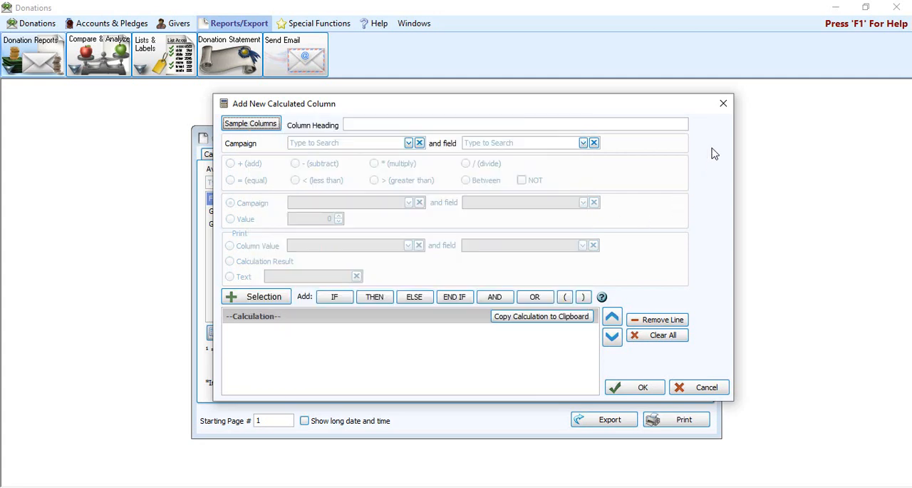
pyautogui.click(724, 105)
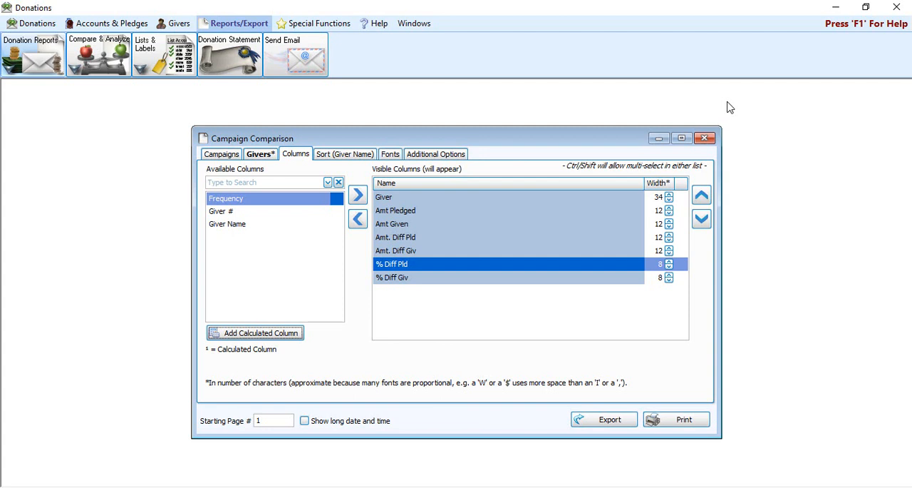
pyautogui.click(712, 140)
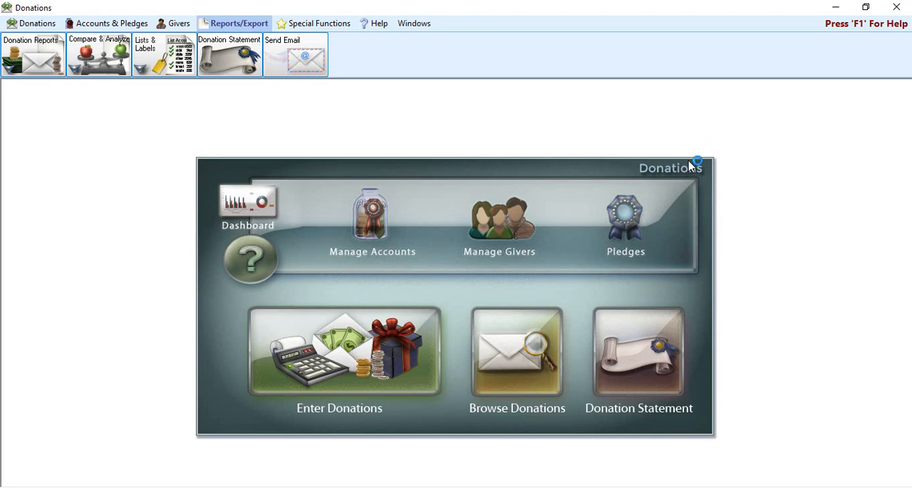
# Step: Start a Giving Comparison report and add the date ranges 01/01/2019 to 12/31/2019 and 01/01/2020 to 12/31/2020
pyautogui.click(92, 51)
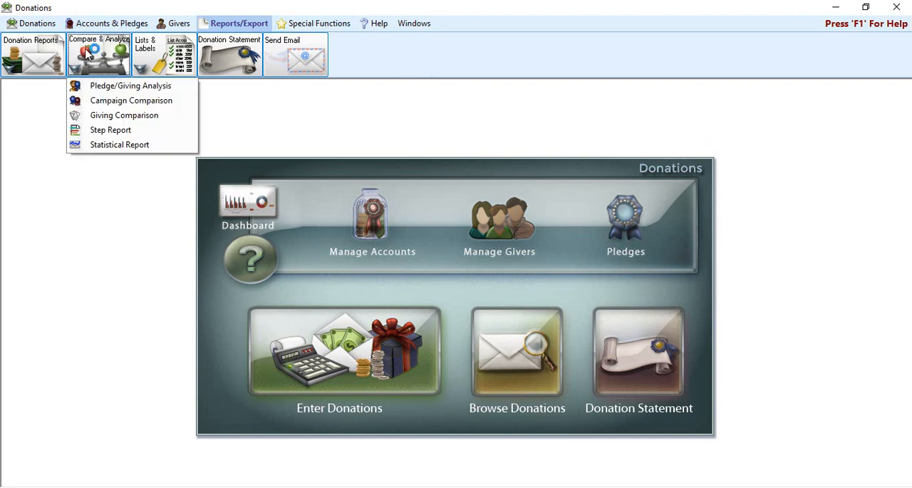
pyautogui.click(151, 116)
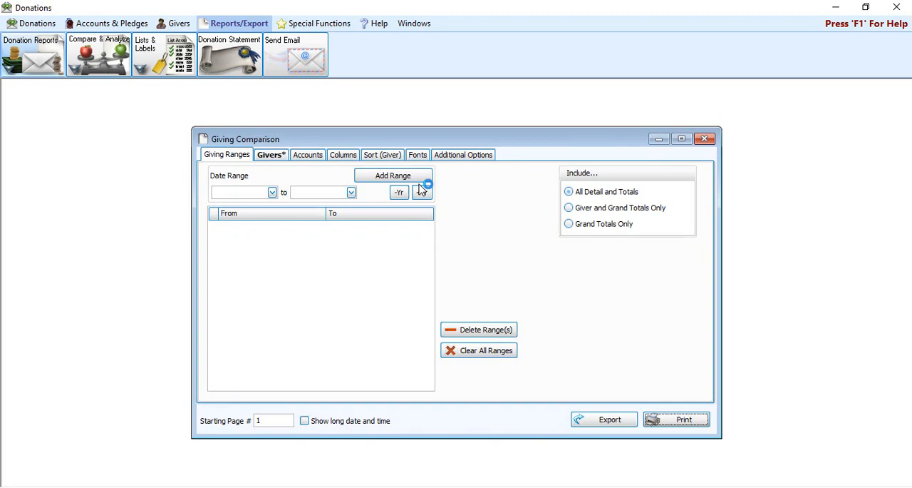
pyautogui.click(273, 193)
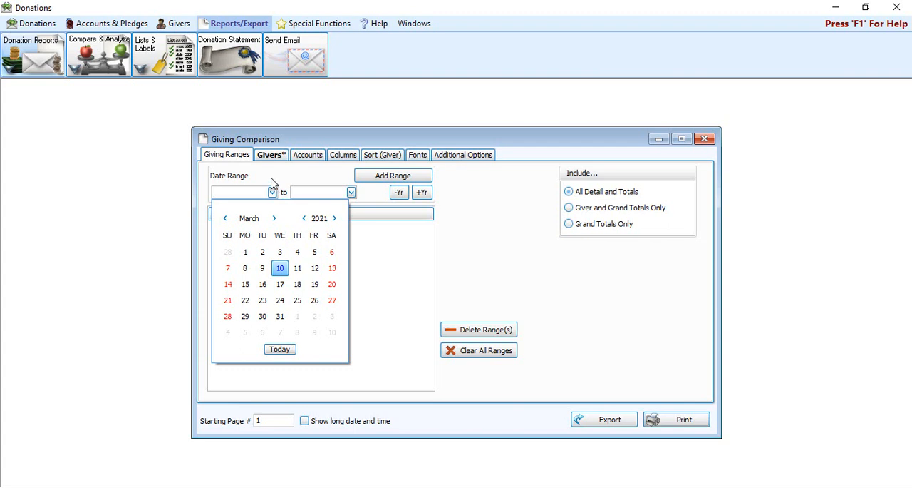
pyautogui.click(253, 191)
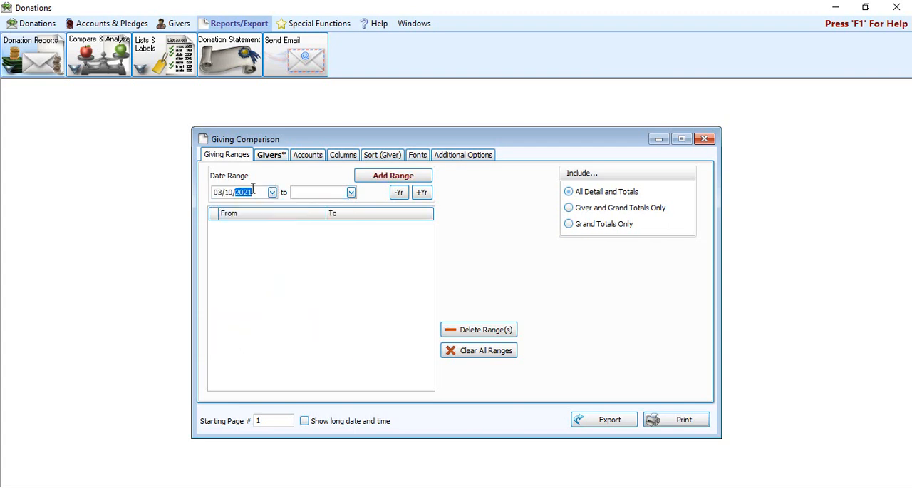
pyautogui.write('01/01/2019')
pyautogui.click(330, 191)
pyautogui.write('123120')
pyautogui.click(390, 182)
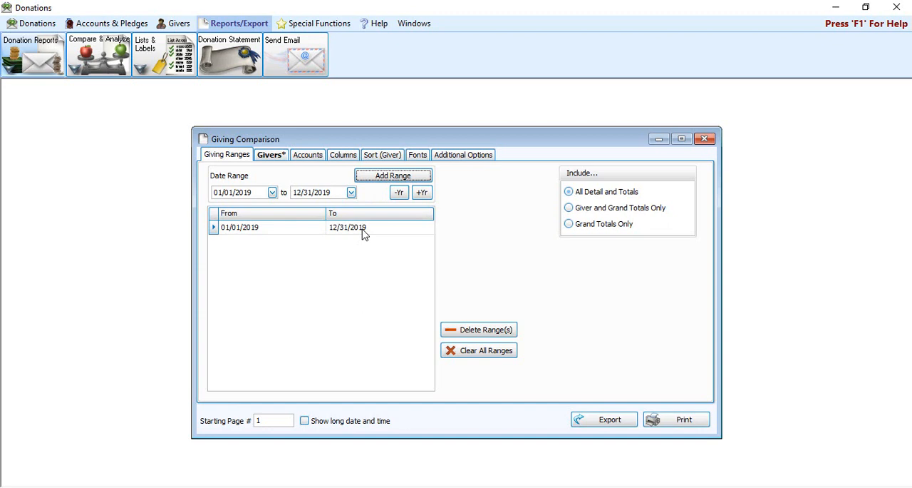
pyautogui.click(423, 194)
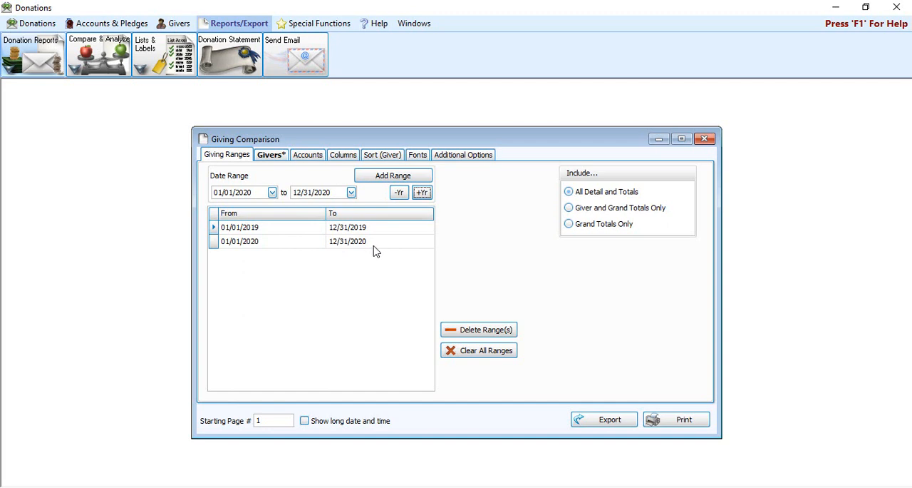
# Step: Review the Giving Comparison's giver criteria and accounts, and add the % Diff Giv column to its visible columns
pyautogui.click(281, 159)
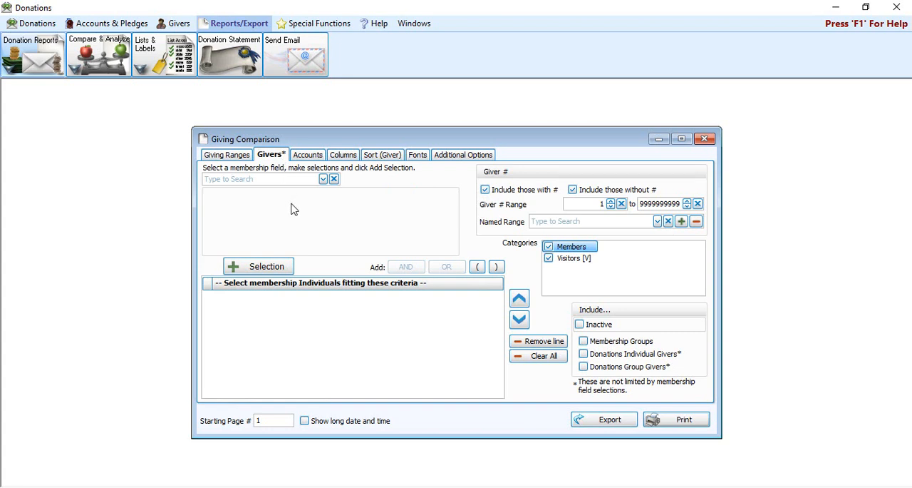
pyautogui.click(311, 155)
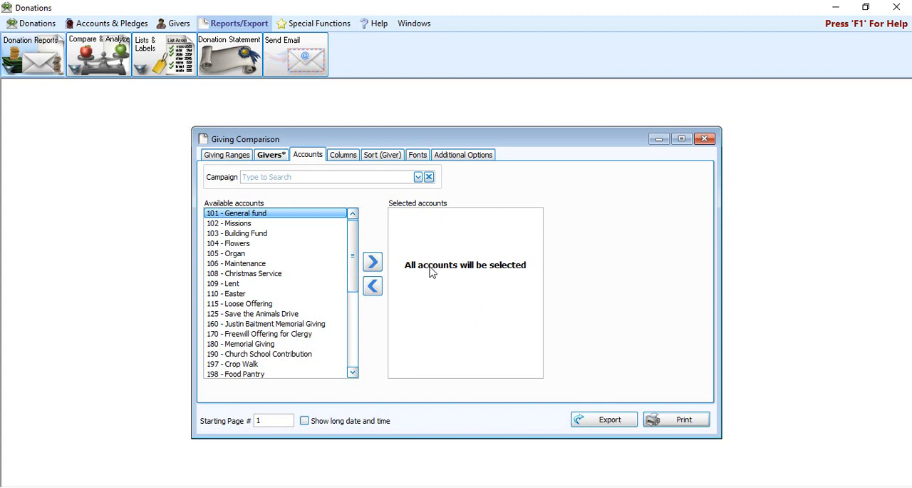
pyautogui.click(344, 156)
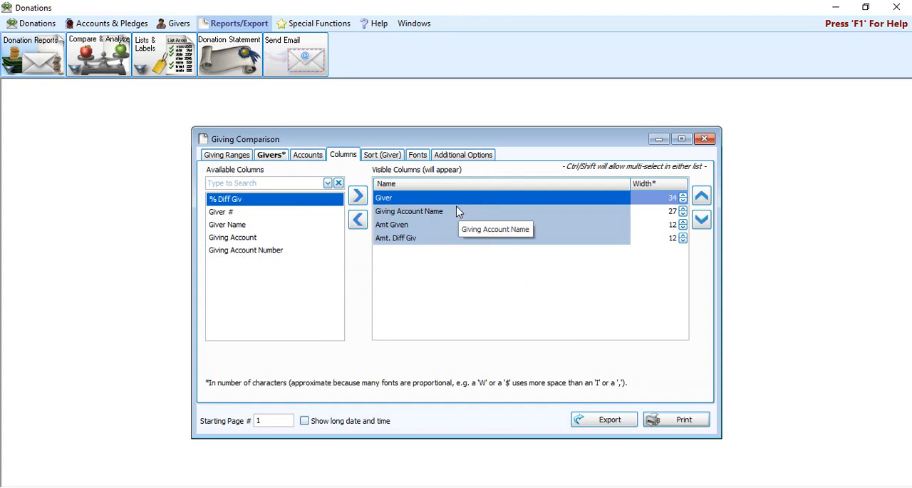
pyautogui.doubleClick(260, 200)
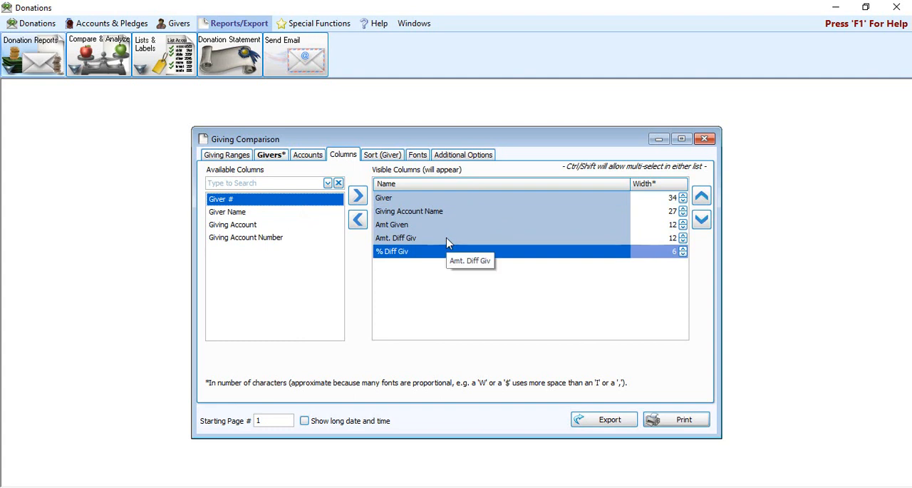
# Step: Review each visible column of the Giving Comparison, from Giver and Giving Account Name to the amount and percentage differences
pyautogui.click(417, 202)
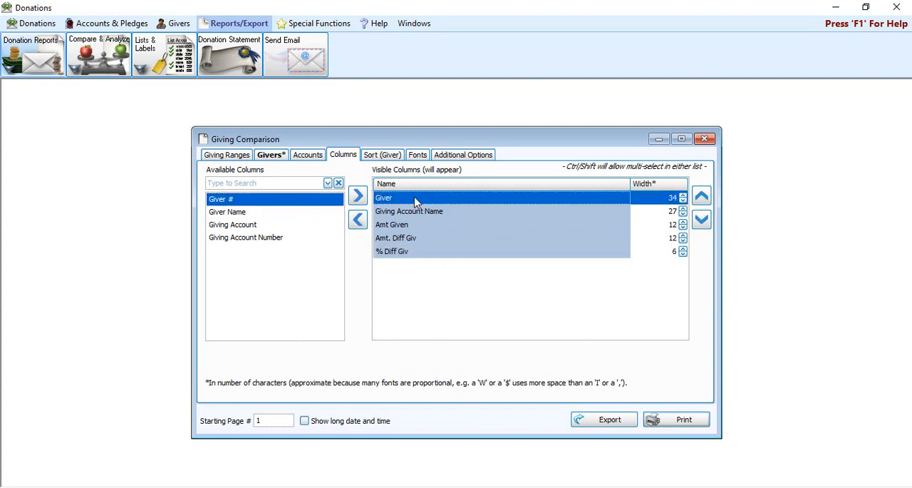
pyautogui.click(434, 215)
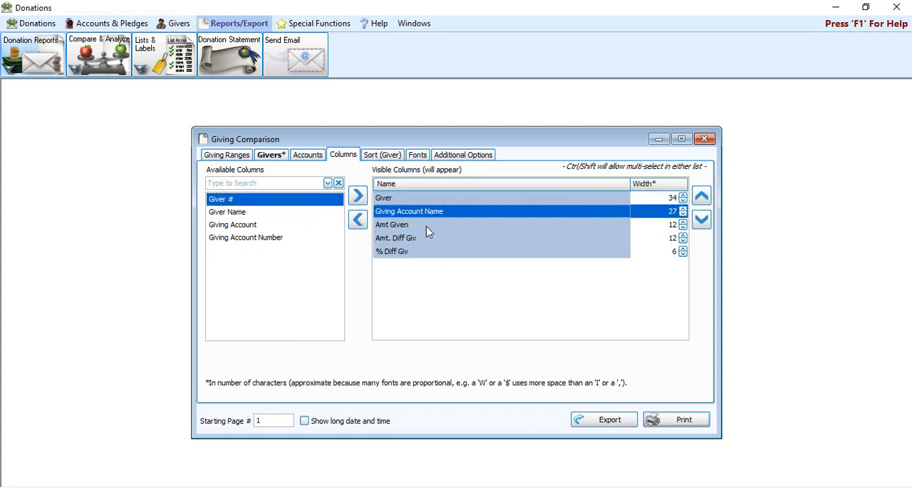
pyautogui.click(426, 226)
pyautogui.click(430, 239)
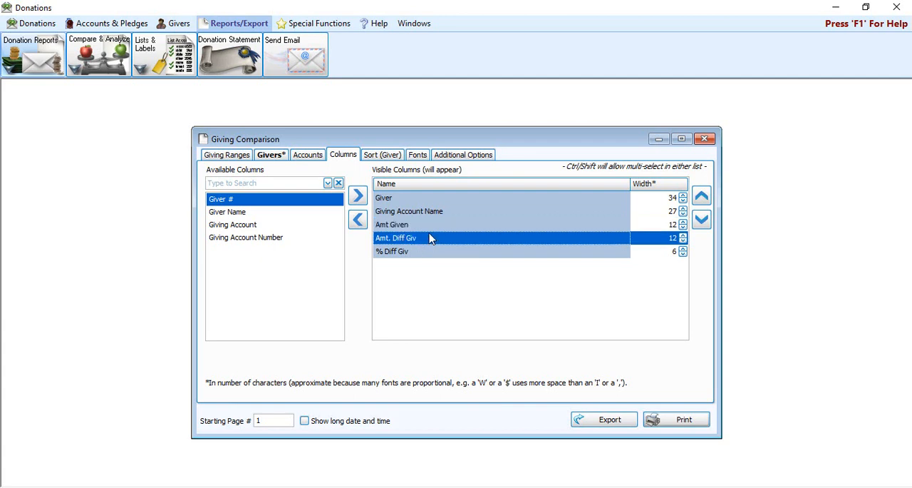
pyautogui.click(430, 255)
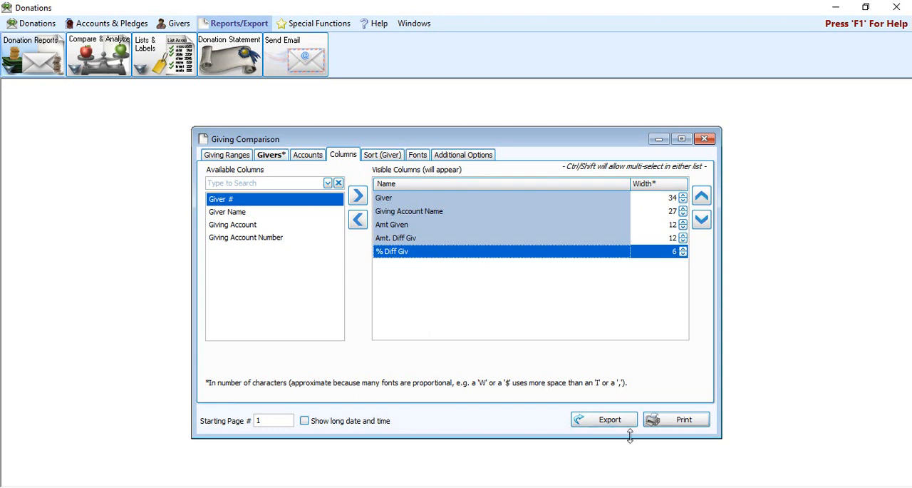
# Step: Preview the Giving Comparison, examine the giver differences and the grand totals on the last page, and close the preview
pyautogui.click(688, 423)
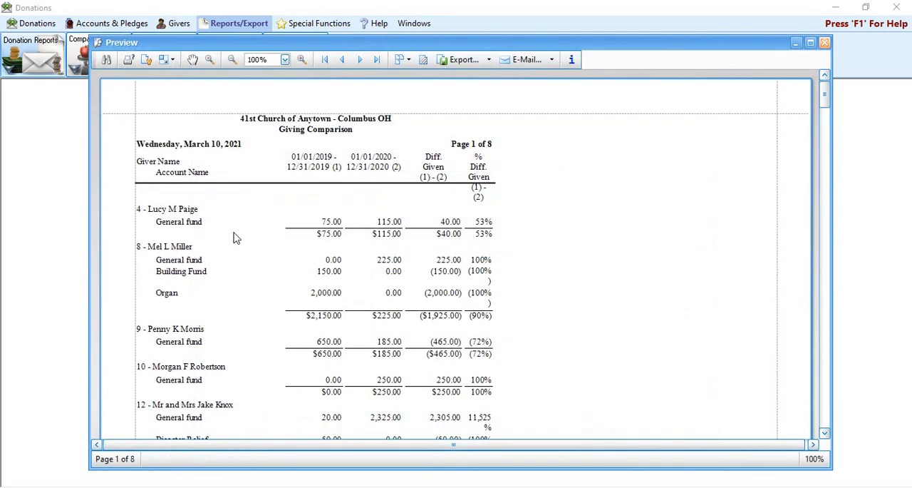
pyautogui.scroll(-1, 233, 238)
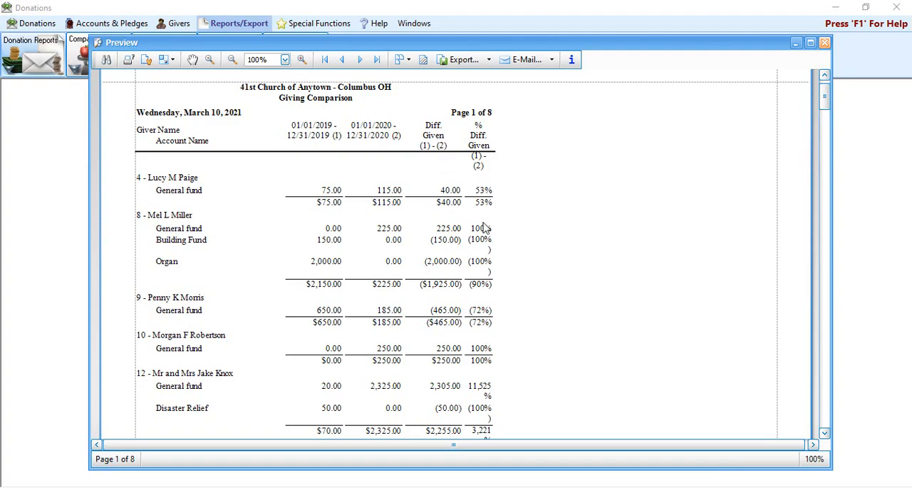
pyautogui.moveTo(825, 99); pyautogui.dragTo(758, 407)
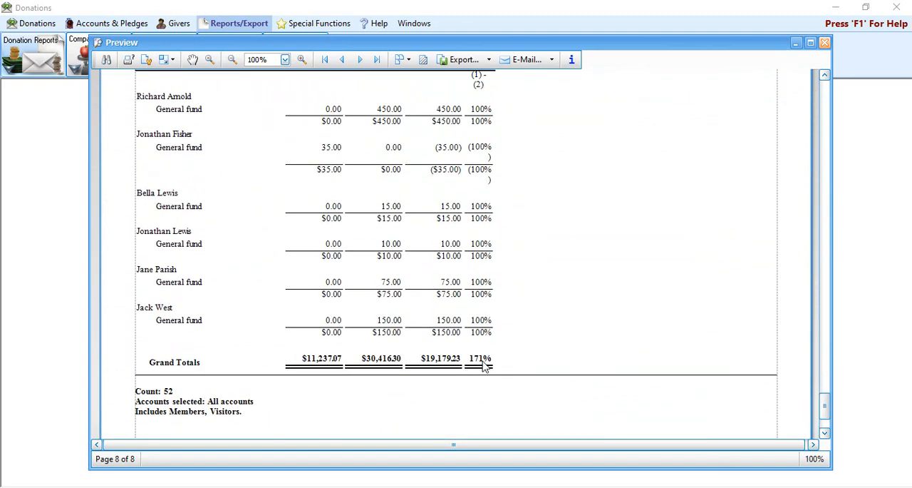
pyautogui.click(827, 45)
# Step: Preview the Giving Comparison with Giver and Grand Totals Only and a width of 7 for the % Diff Giv column
pyautogui.click(229, 158)
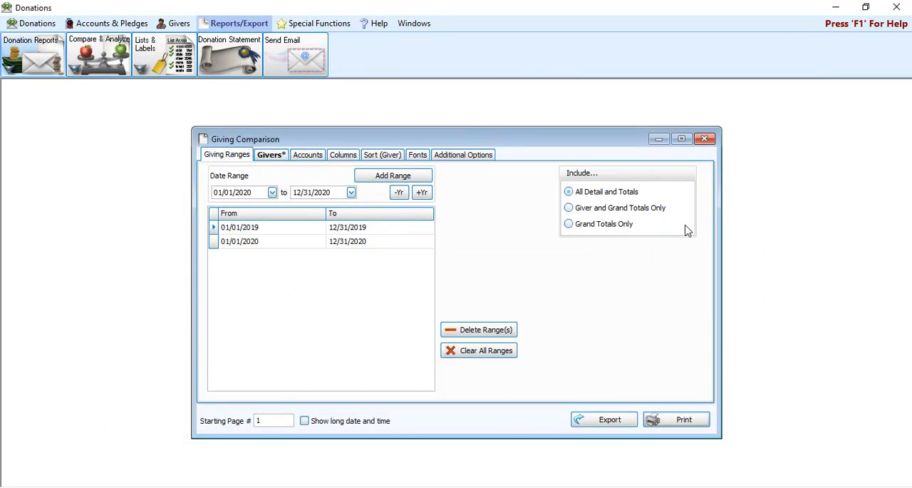
pyautogui.click(645, 208)
pyautogui.click(349, 158)
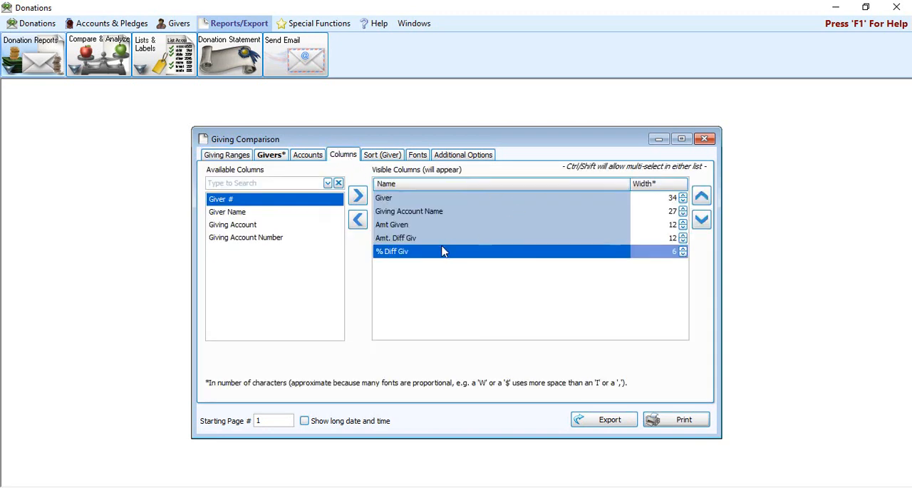
pyautogui.click(683, 248)
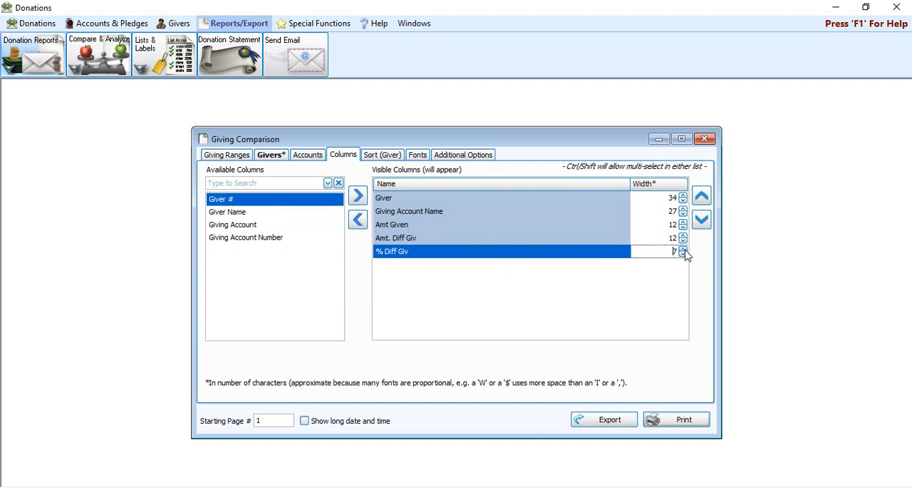
pyautogui.click(681, 423)
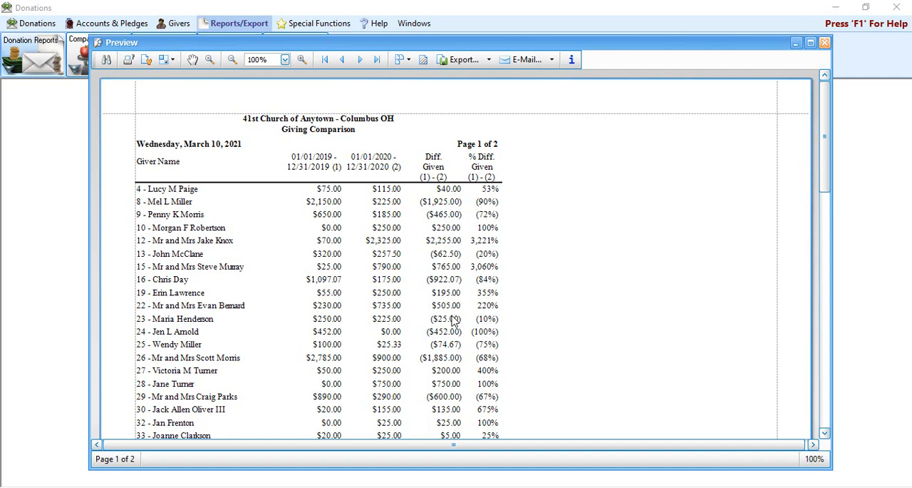
pyautogui.click(825, 42)
# Step: Preview the Giving Comparison with Grand Totals Only, and close the preview and the report
pyautogui.click(228, 154)
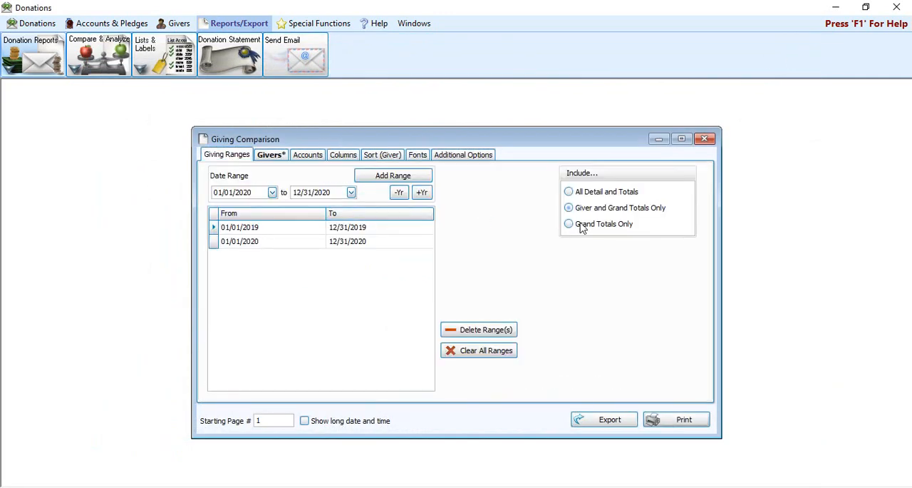
pyautogui.click(588, 225)
pyautogui.click(617, 418)
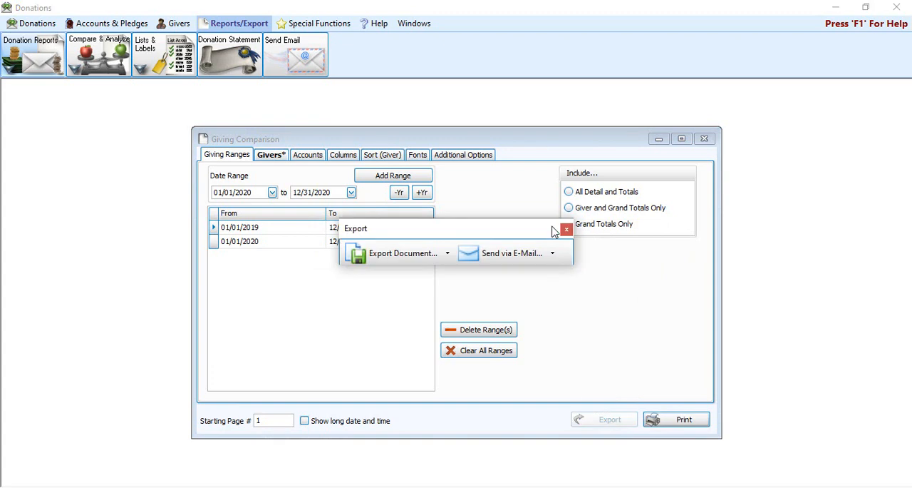
pyautogui.click(566, 229)
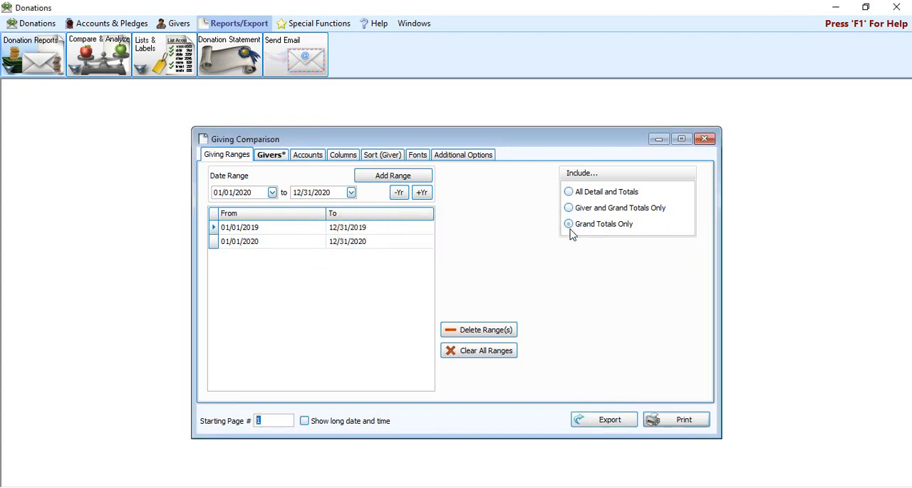
pyautogui.click(699, 422)
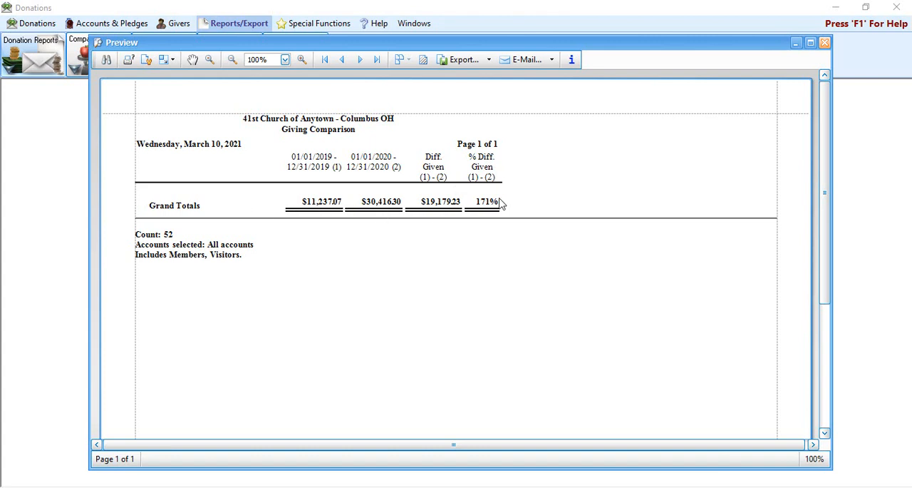
pyautogui.click(826, 44)
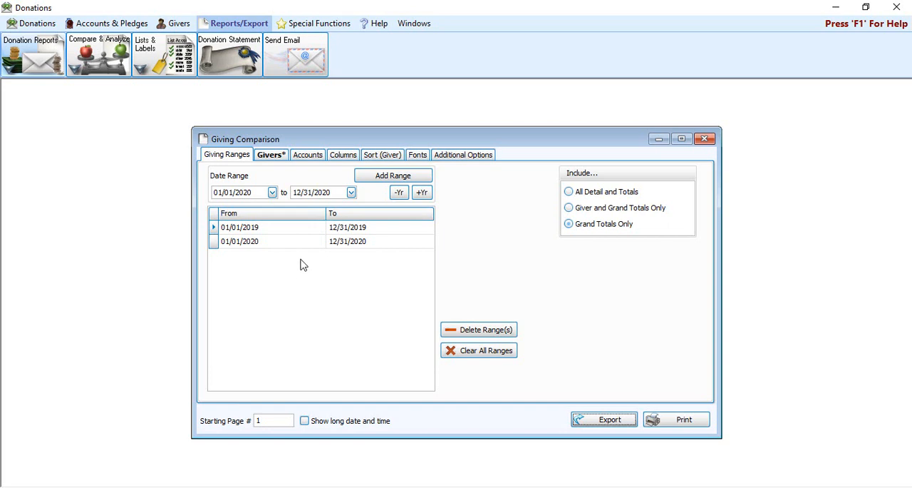
pyautogui.click(705, 139)
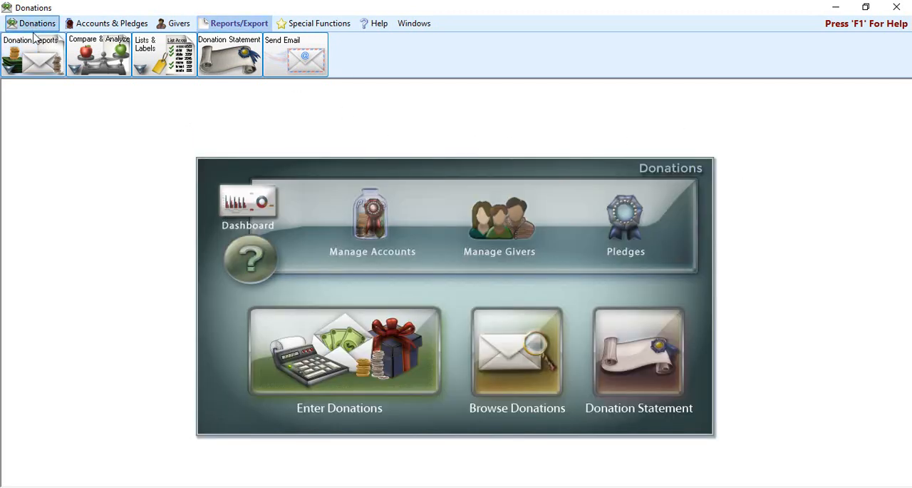
# Step: Start a Step Report and add a giving step with a low value of $5,000.01
pyautogui.click(93, 57)
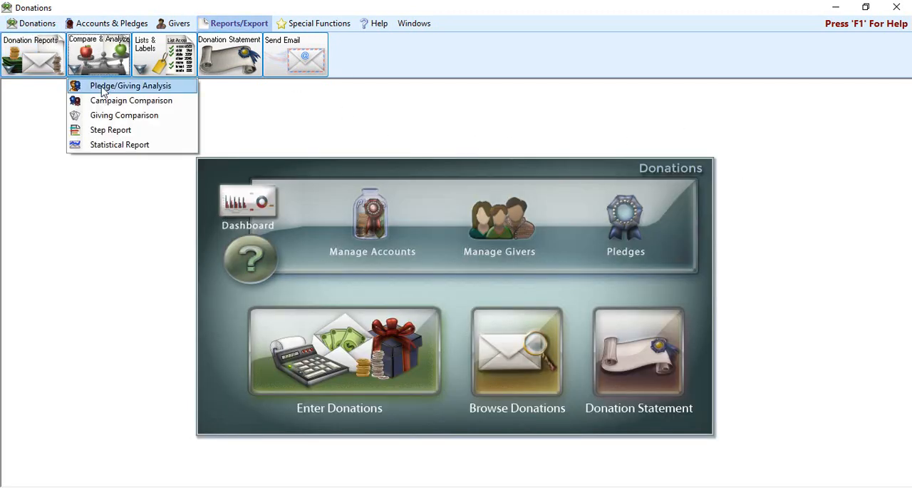
pyautogui.click(114, 130)
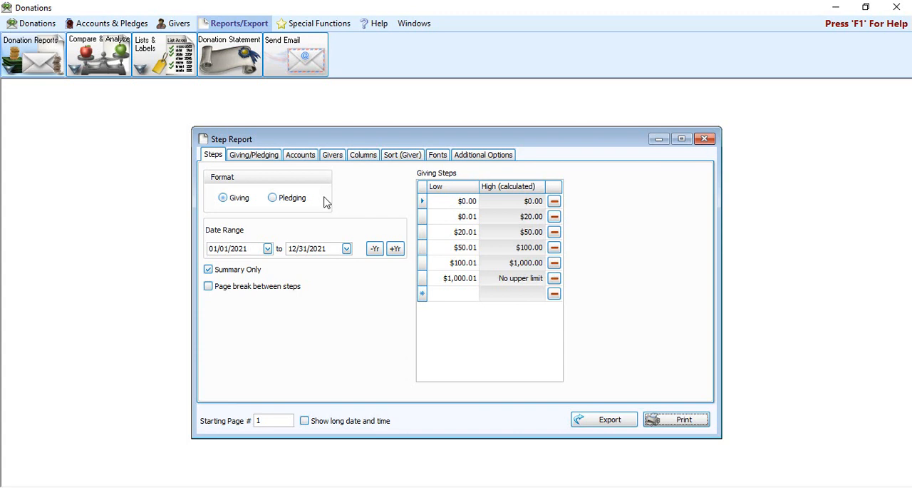
pyautogui.click(465, 297)
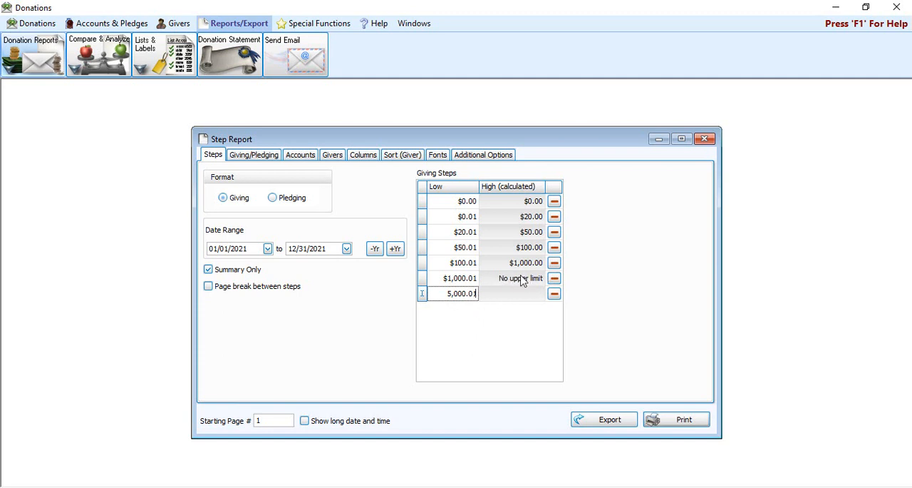
pyautogui.press('Return')
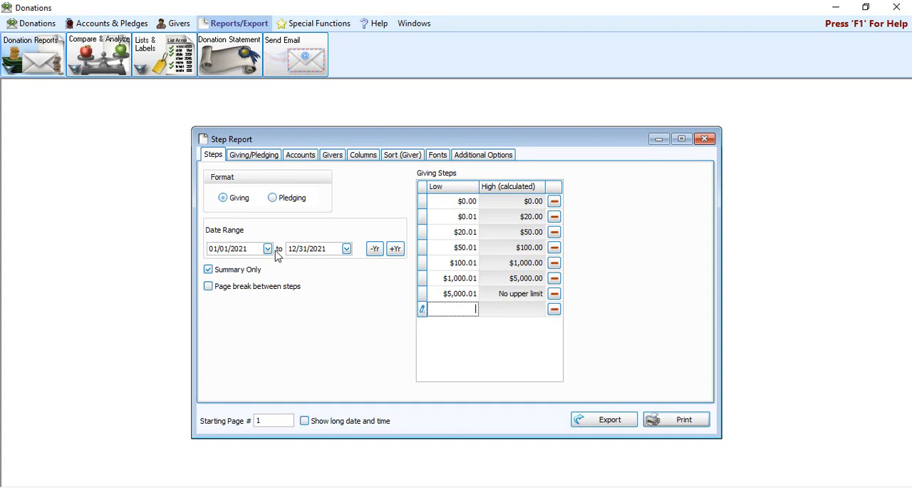
# Step: Preview the Step Report with Summary Only turned off, examine the givers listed in each giving range, and close the preview
pyautogui.click(242, 271)
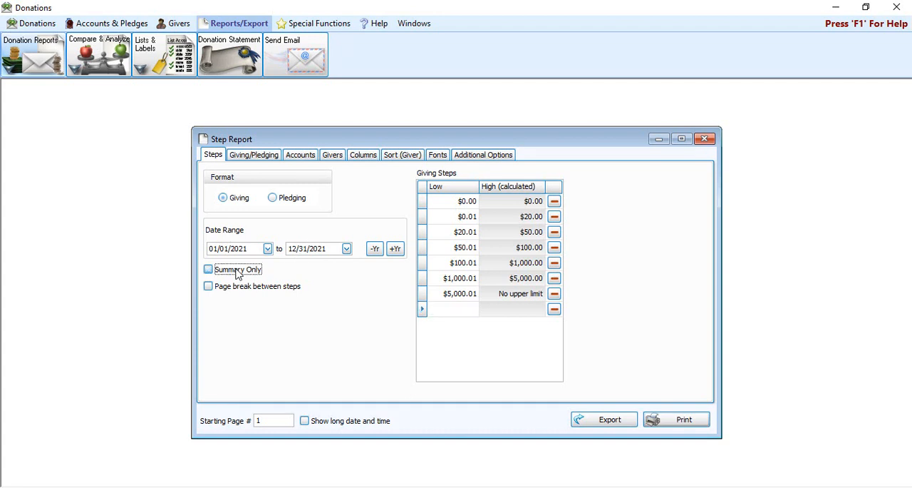
pyautogui.click(670, 421)
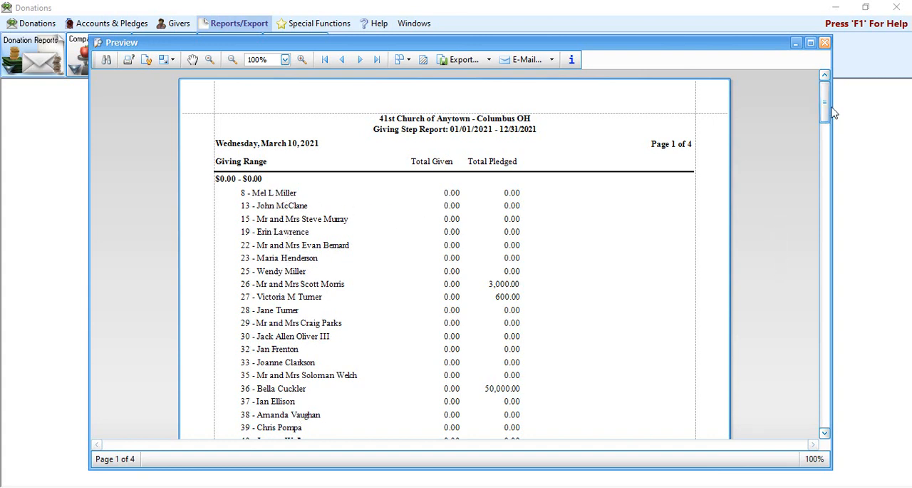
pyautogui.moveTo(824, 102); pyautogui.dragTo(809, 340)
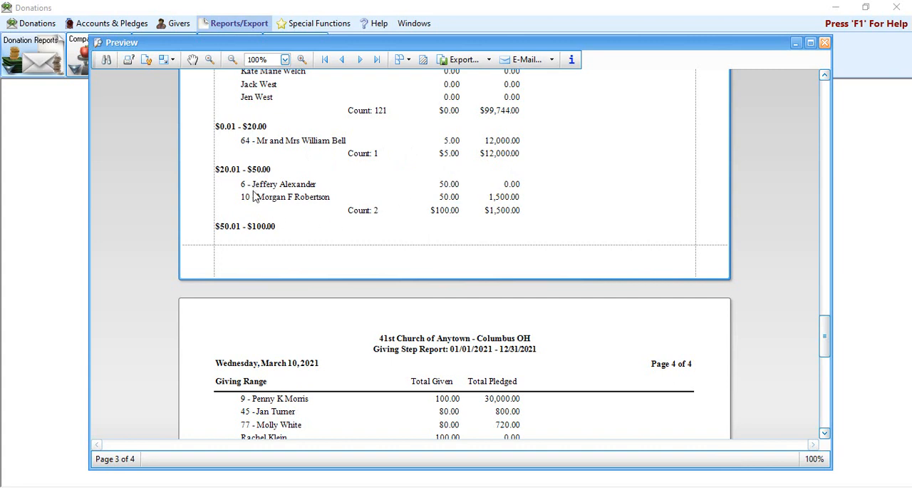
pyautogui.scroll(-5, 254, 249)
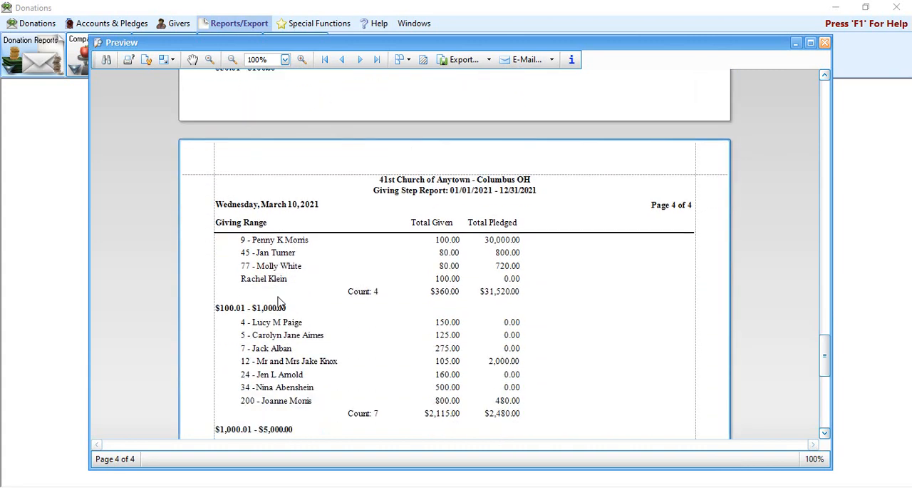
pyautogui.scroll(-1, 279, 303)
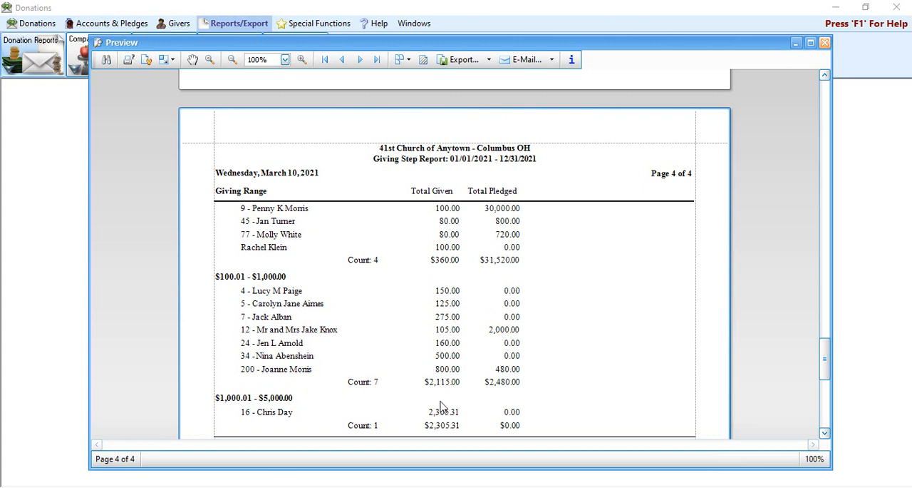
pyautogui.scroll(1, 442, 406)
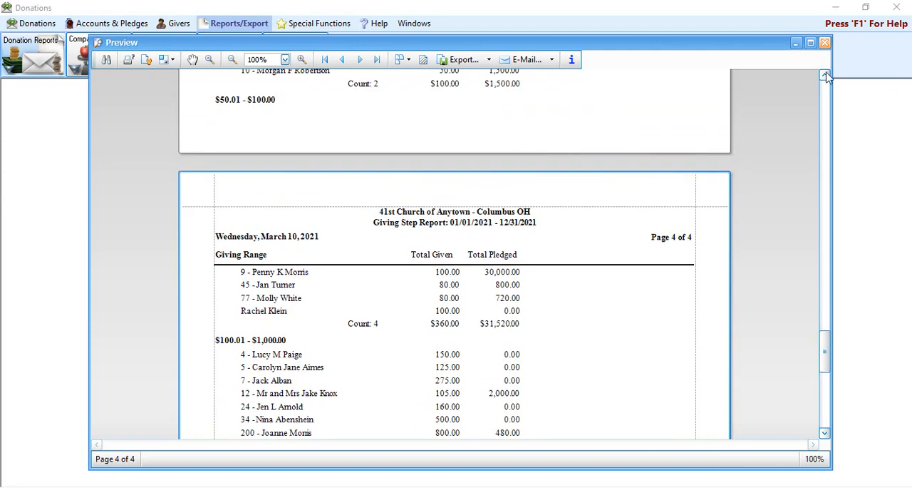
pyautogui.click(825, 42)
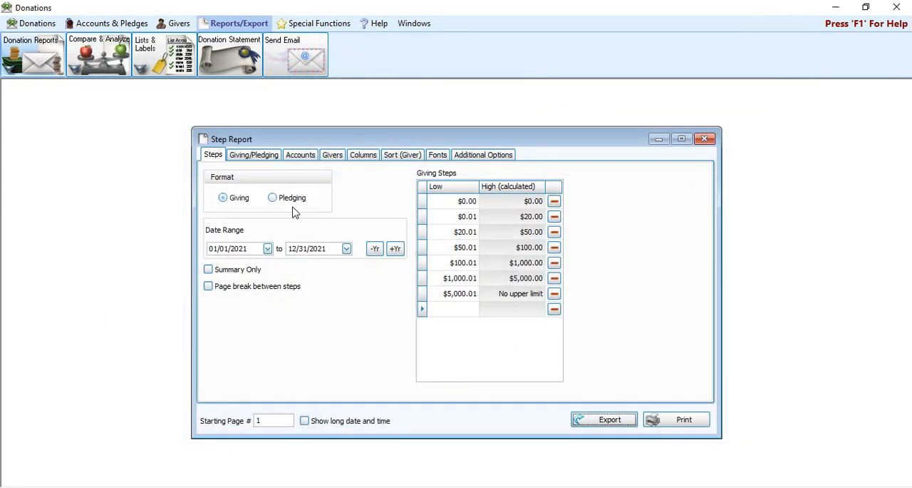
# Step: Preview the Step Report with Summary Only turned on, and open its column settings after closing the preview
pyautogui.click(208, 270)
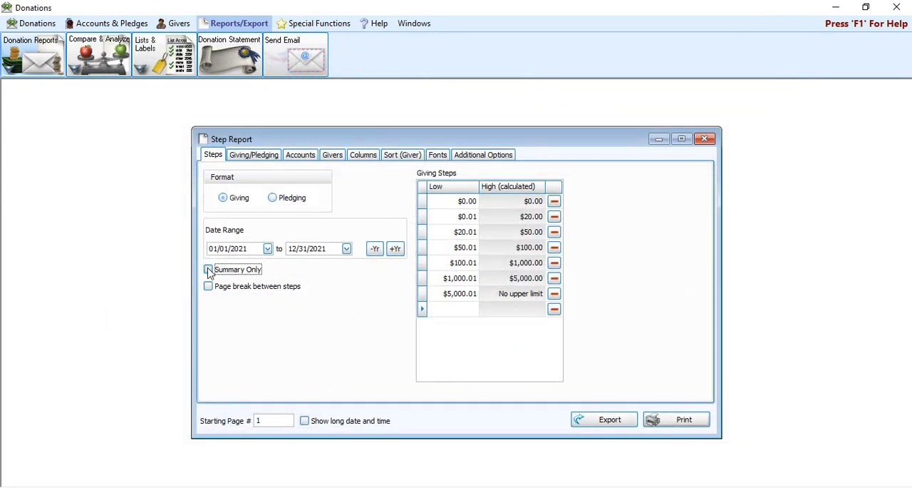
pyautogui.click(686, 421)
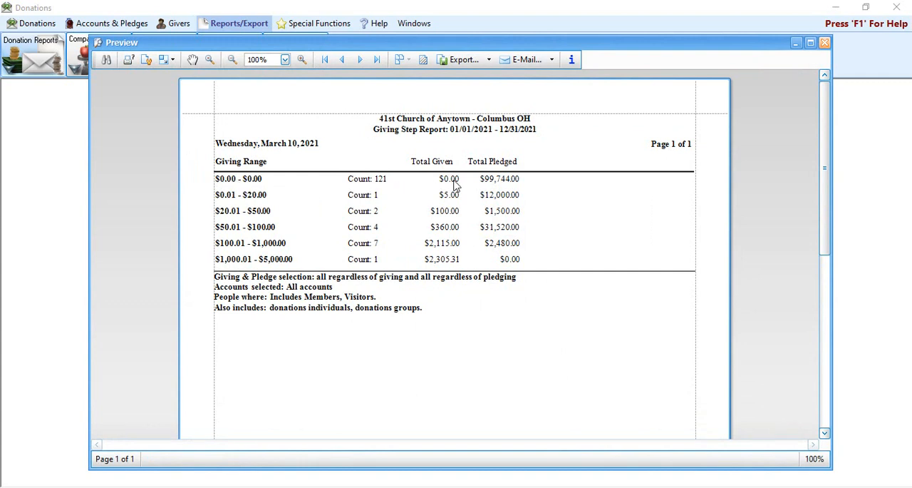
pyautogui.click(825, 43)
pyautogui.click(364, 156)
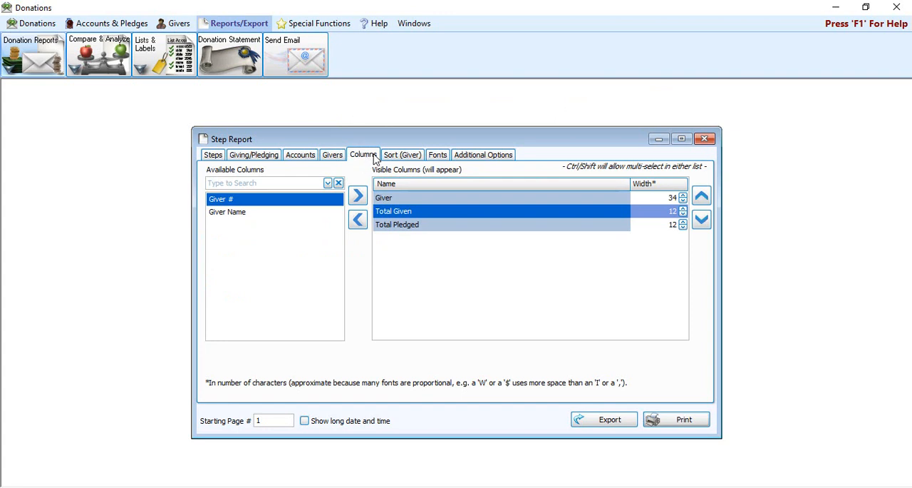
# Step: Remove the Total Pledged column from the Step Report, then review its giving/pledging, account and giver filters before closing the report
pyautogui.click(414, 226)
pyautogui.doubleClick(421, 230)
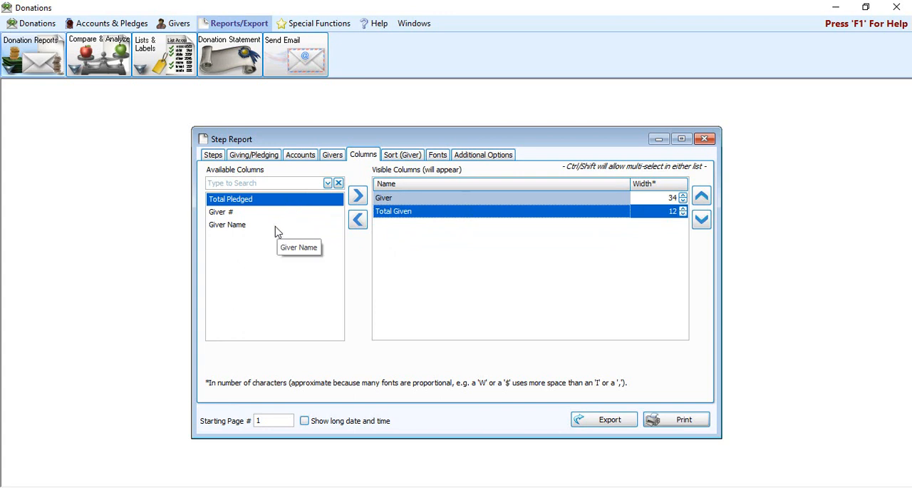
pyautogui.click(270, 157)
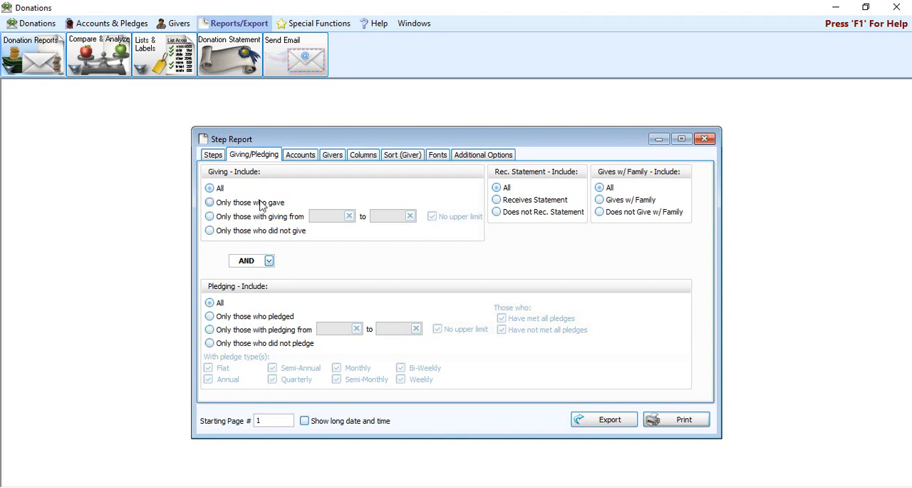
pyautogui.click(302, 156)
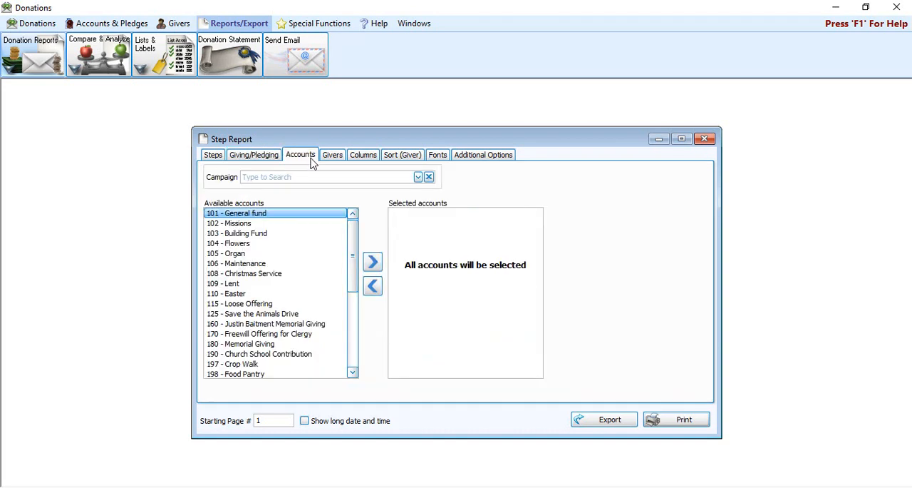
pyautogui.click(334, 159)
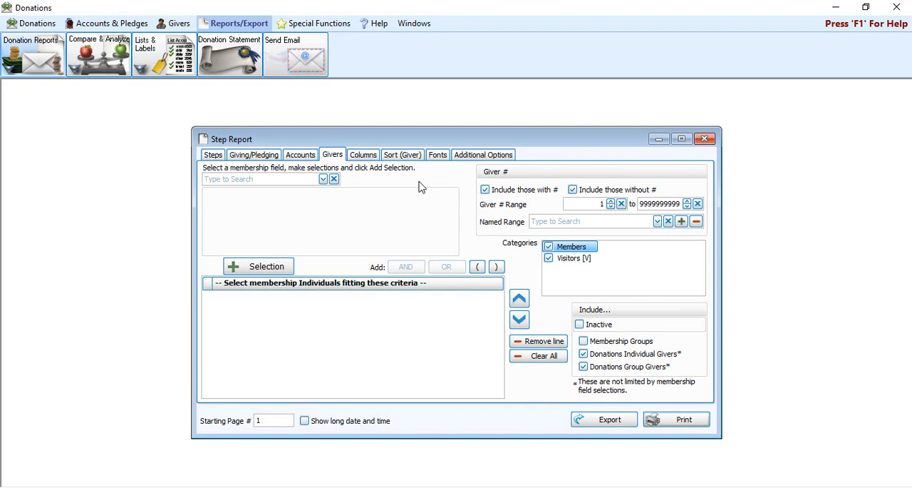
pyautogui.click(706, 139)
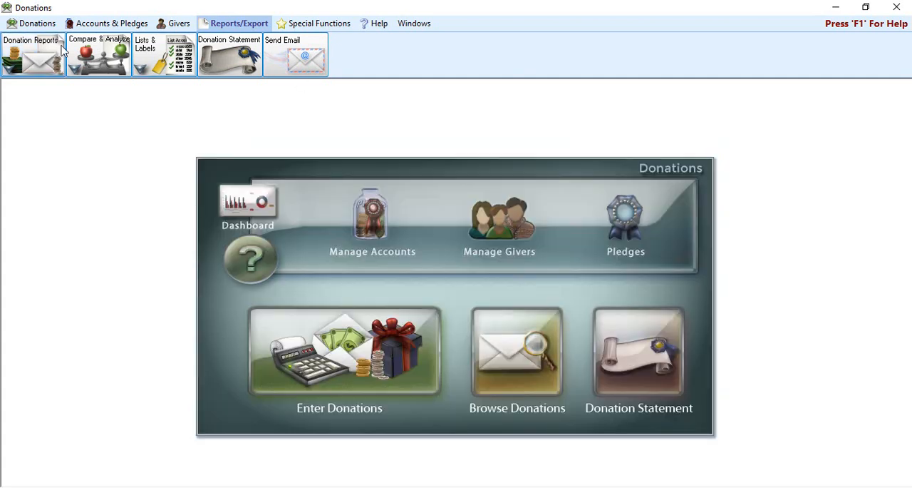
# Step: Start a Statistical Report, preview it in Horizontal Layout with Include Month Totals enabled, and close the preview
pyautogui.click(87, 50)
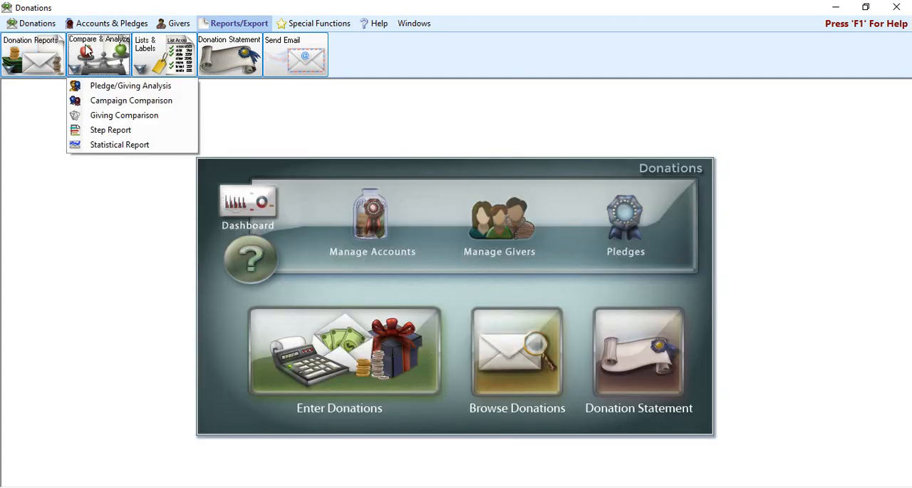
pyautogui.click(120, 145)
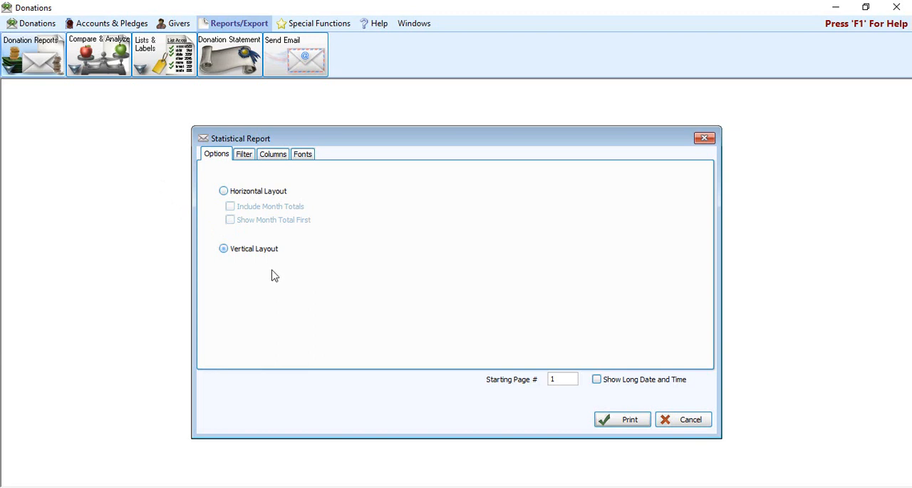
pyautogui.click(264, 196)
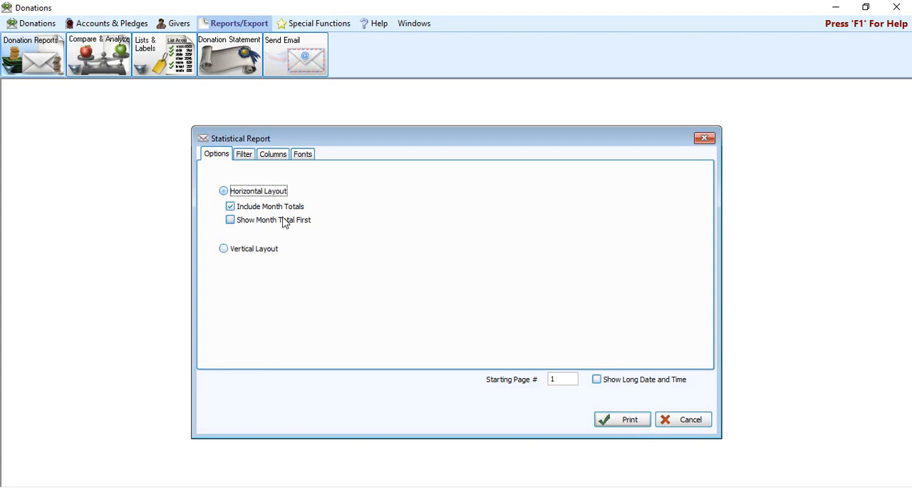
pyautogui.click(630, 419)
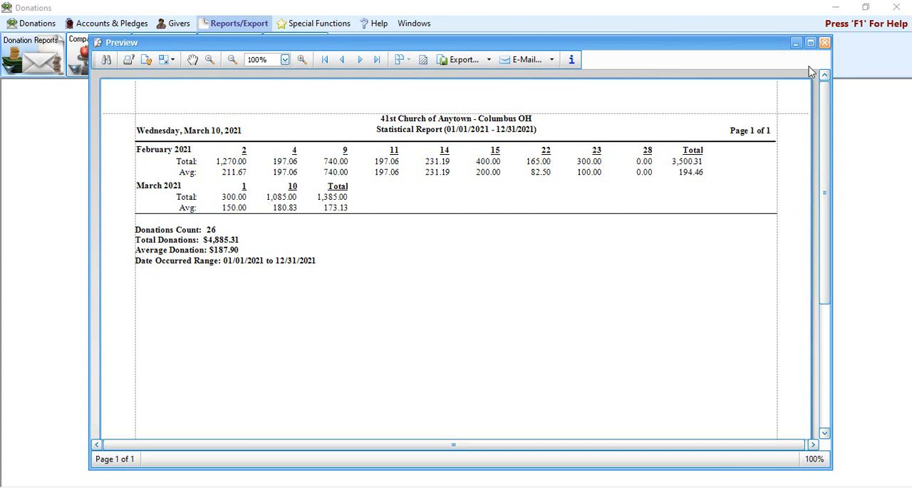
pyautogui.click(825, 42)
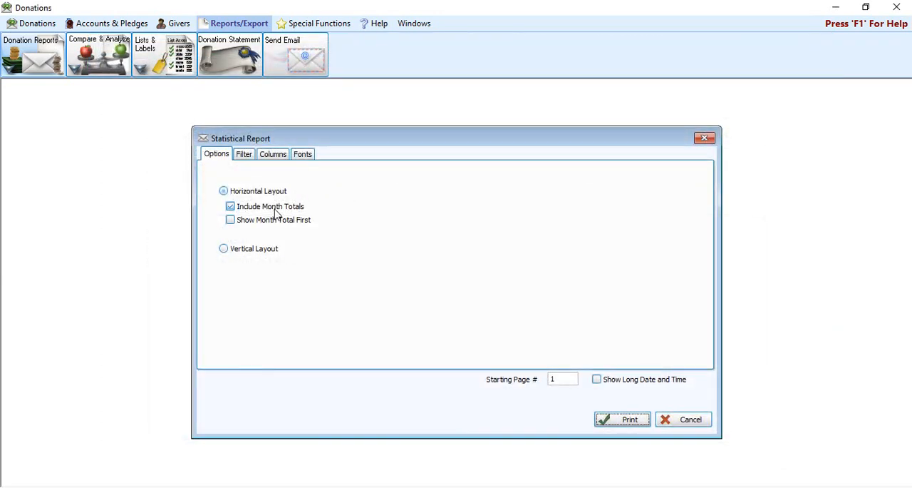
# Step: Enable Show Month Total First for the horizontal Statistical Report, preview it, and close the preview
pyautogui.click(238, 222)
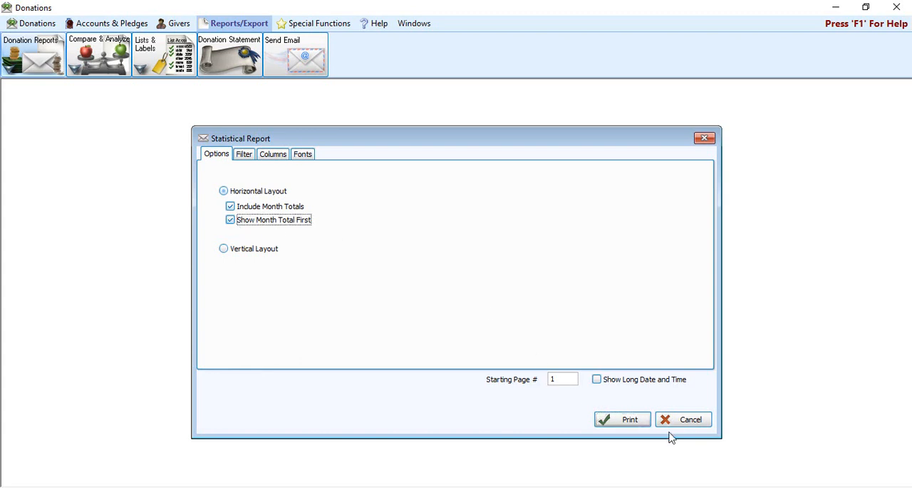
pyautogui.click(628, 422)
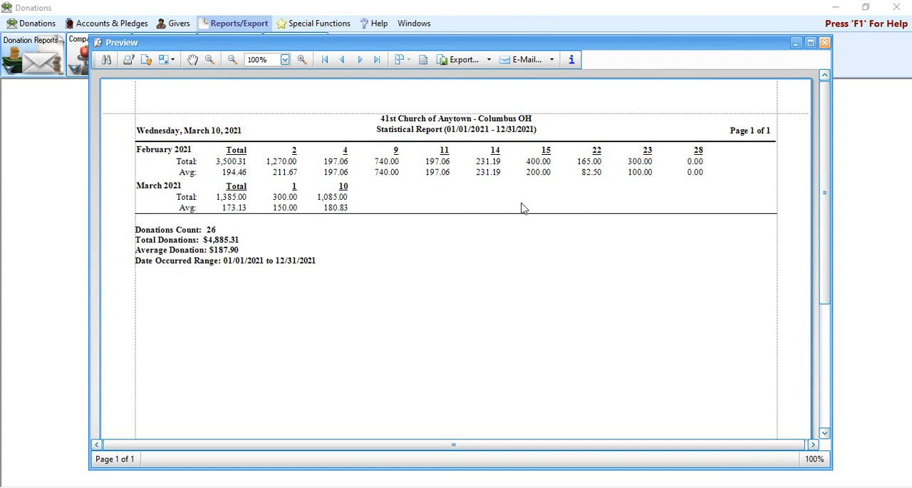
pyautogui.click(825, 43)
# Step: Turn off both month total options, preview the Statistical Report in Vertical Layout, and close the preview after examining the totals
pyautogui.click(262, 207)
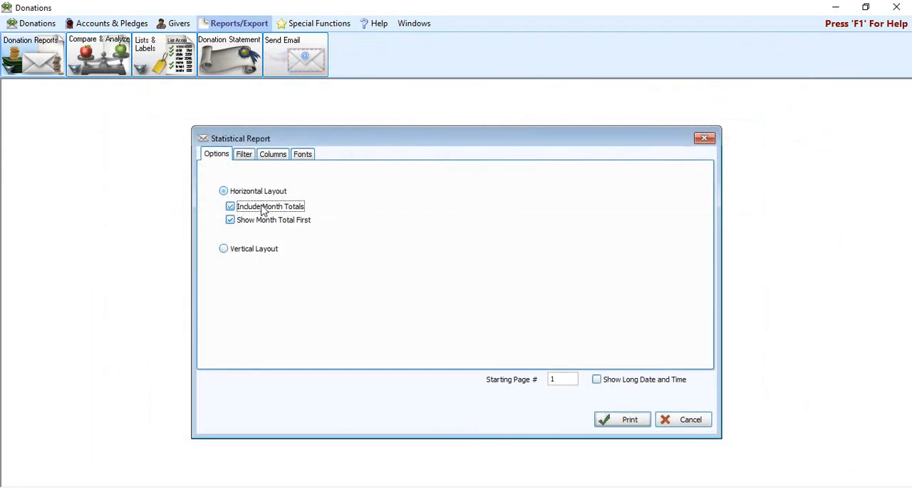
pyautogui.click(264, 220)
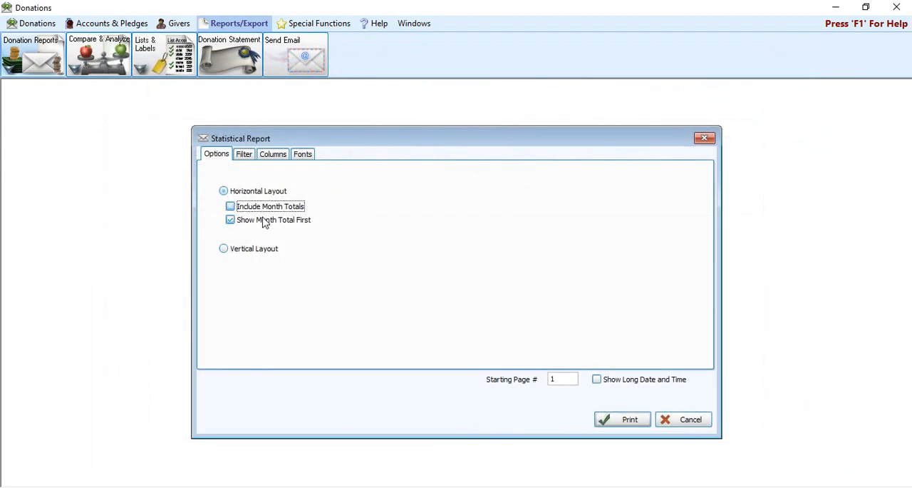
pyautogui.click(235, 251)
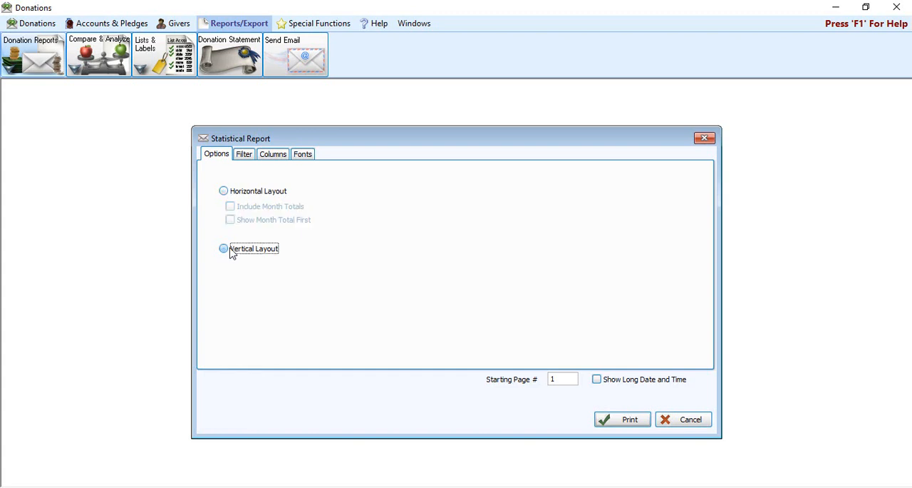
pyautogui.click(630, 419)
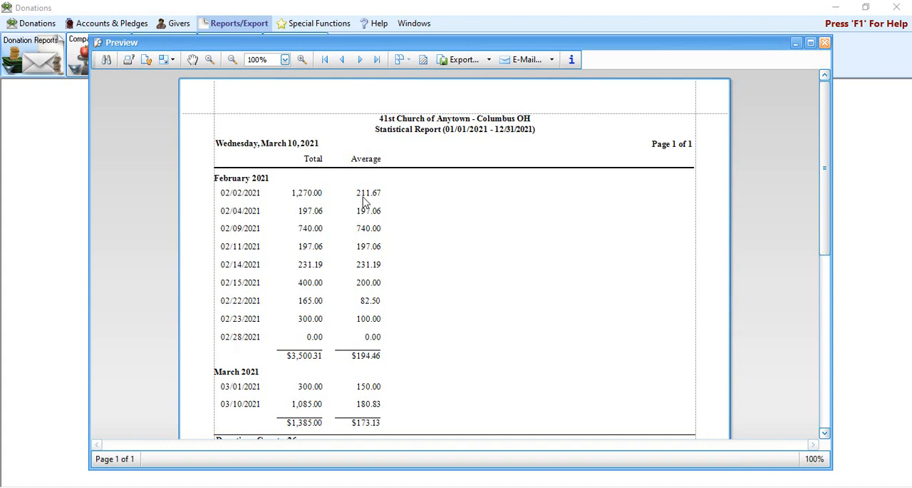
pyautogui.scroll(-1, 430, 370)
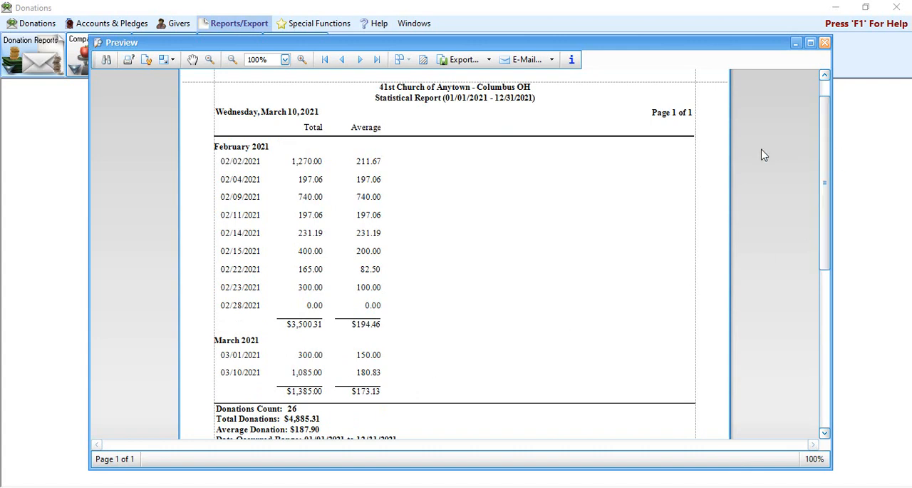
pyautogui.click(825, 43)
# Step: Examine the Statistical Report's filter fields, visible columns and font settings
pyautogui.click(244, 154)
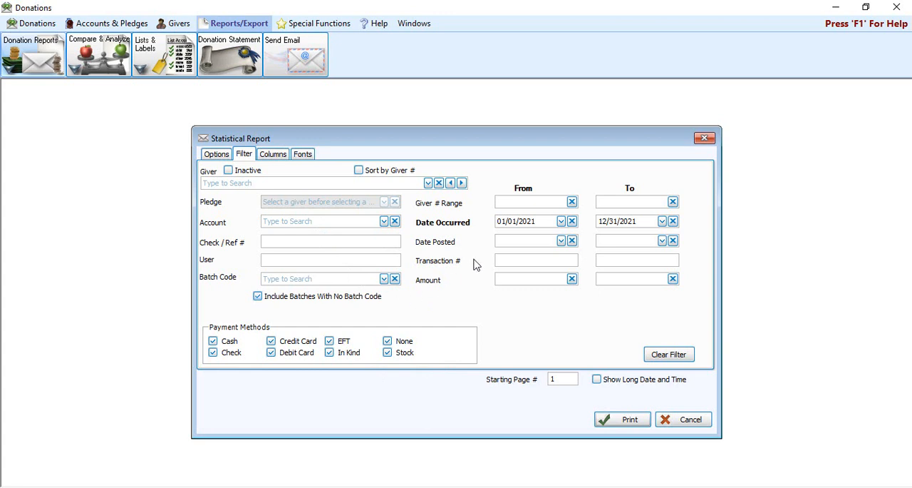
pyautogui.click(324, 223)
pyautogui.press('Tab')
pyautogui.press('Tab')
pyautogui.click(499, 261)
pyautogui.click(280, 154)
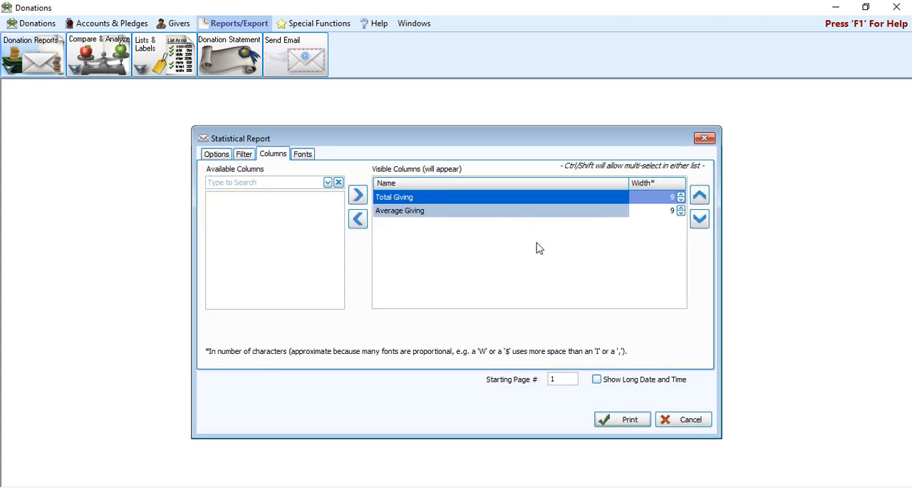
pyautogui.click(455, 211)
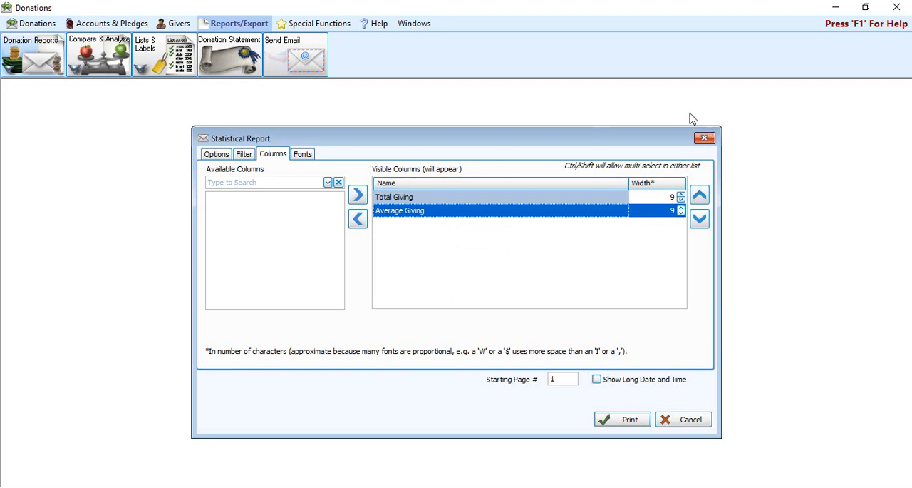
pyautogui.click(305, 155)
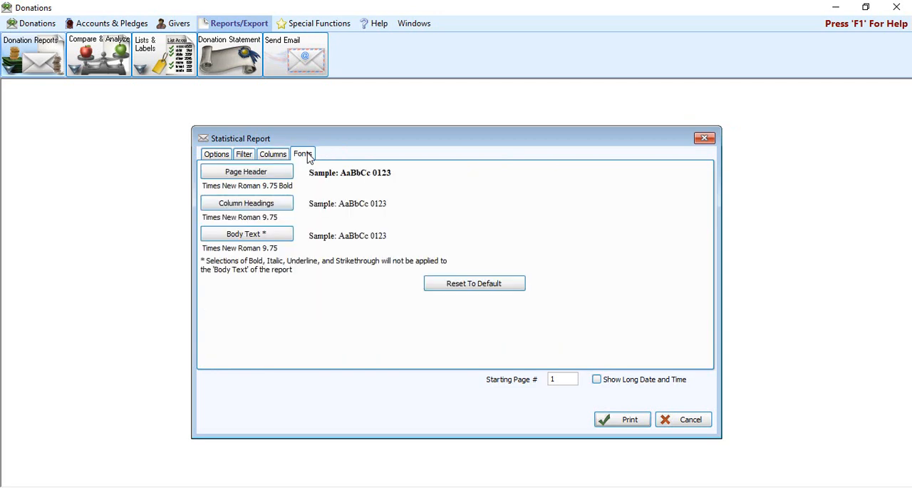